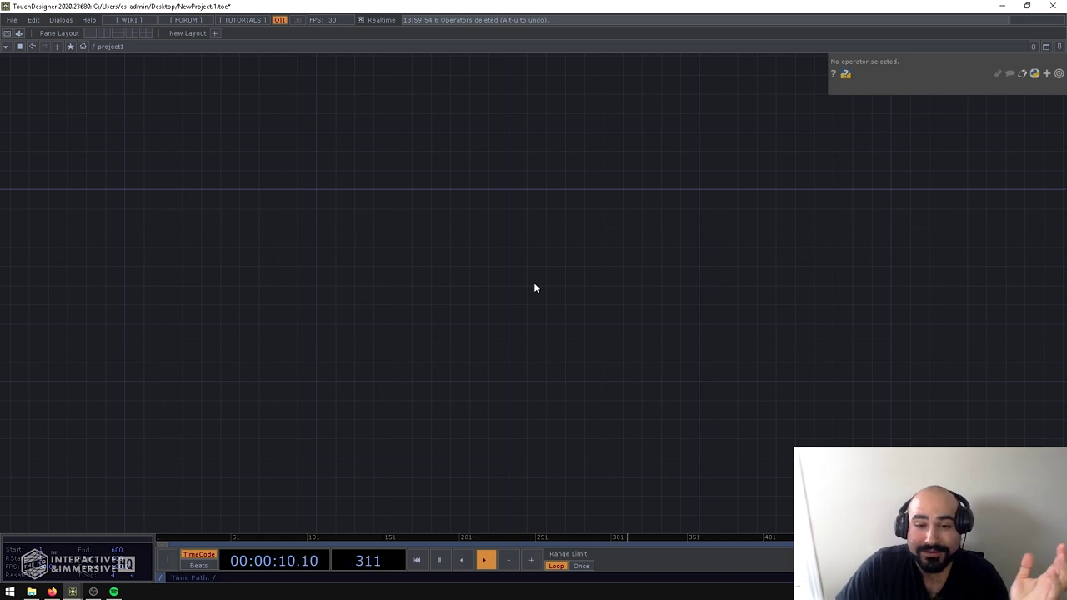
Step: Add a Noise TOP to the empty project1 network
scroll(544, 291, "up", 1)
scroll(544, 292, "up", 3)
left_click_drag(532, 279, 495, 337)
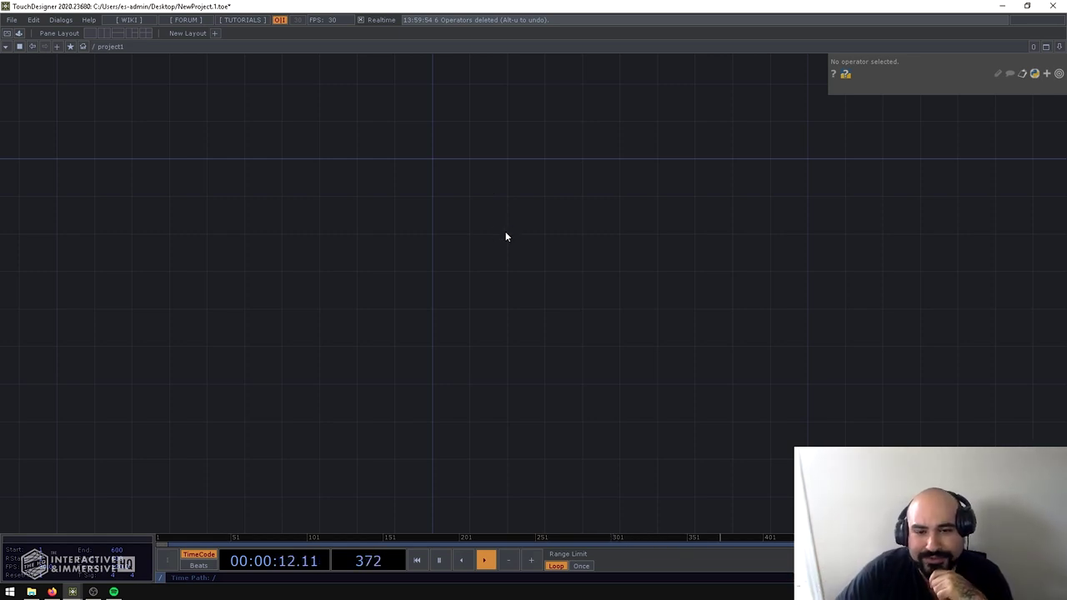
key("Tab")
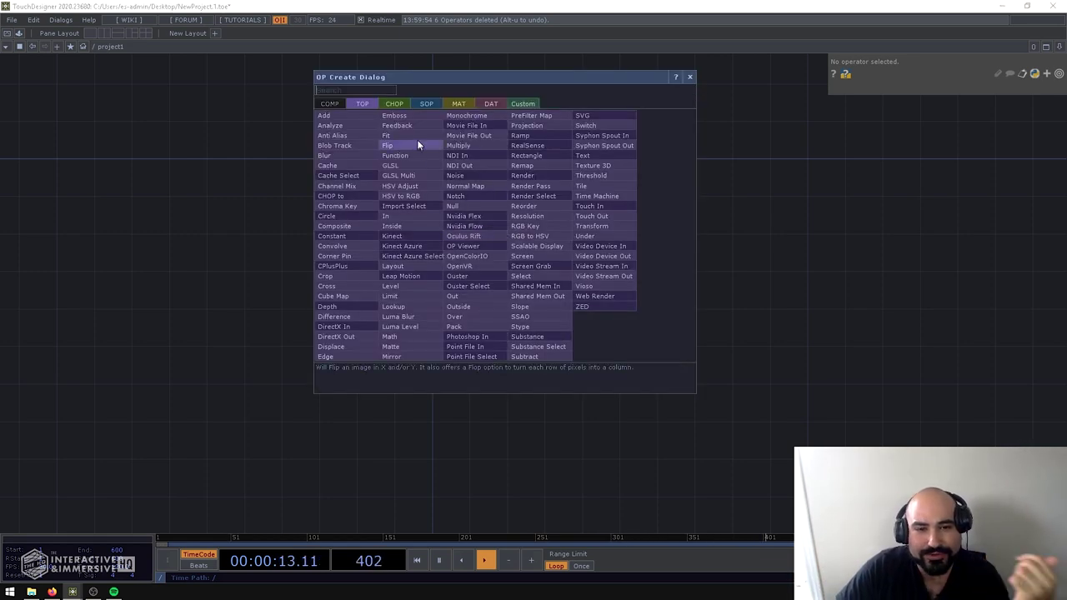
left_click(466, 176)
left_click(493, 261)
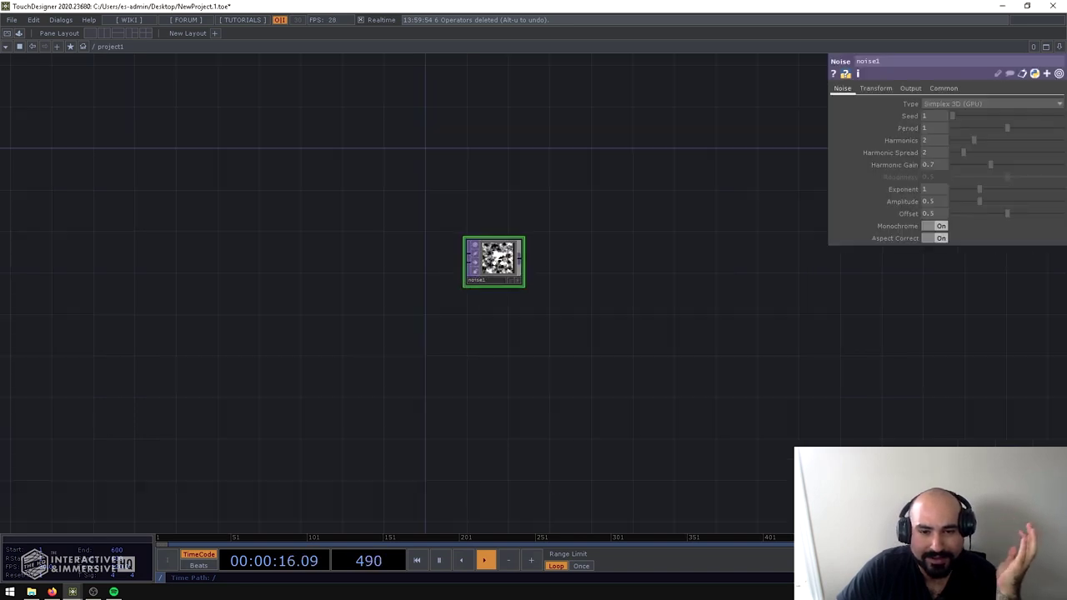
scroll(498, 257, "up", 5)
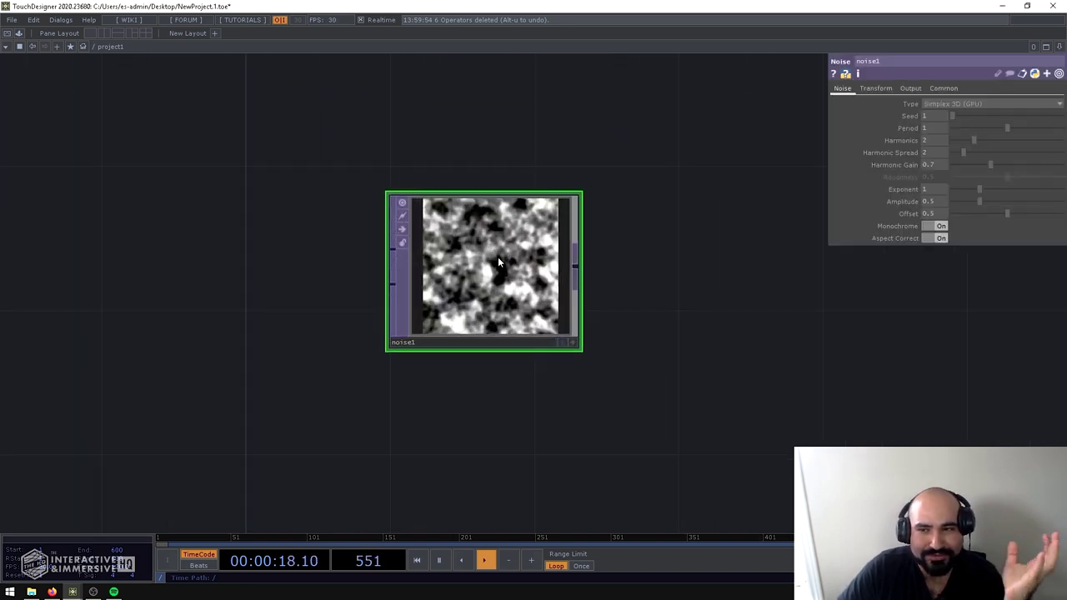
scroll(498, 259, "up", 3)
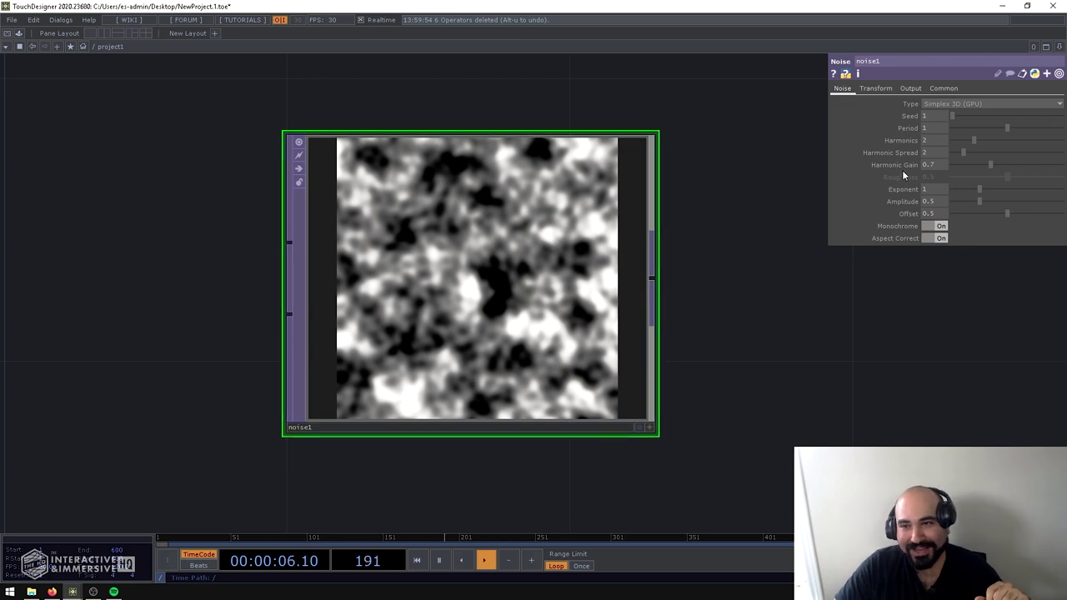
Step: Set the noise's Period to 12.16 and turn off Monochrome to get large, soft colour blobs
mouse_move(972, 131)
left_mouse_down()
mouse_move(950, 139)
mouse_move(1026, 146)
mouse_move(965, 139)
mouse_move(980, 131)
left_mouse_up()
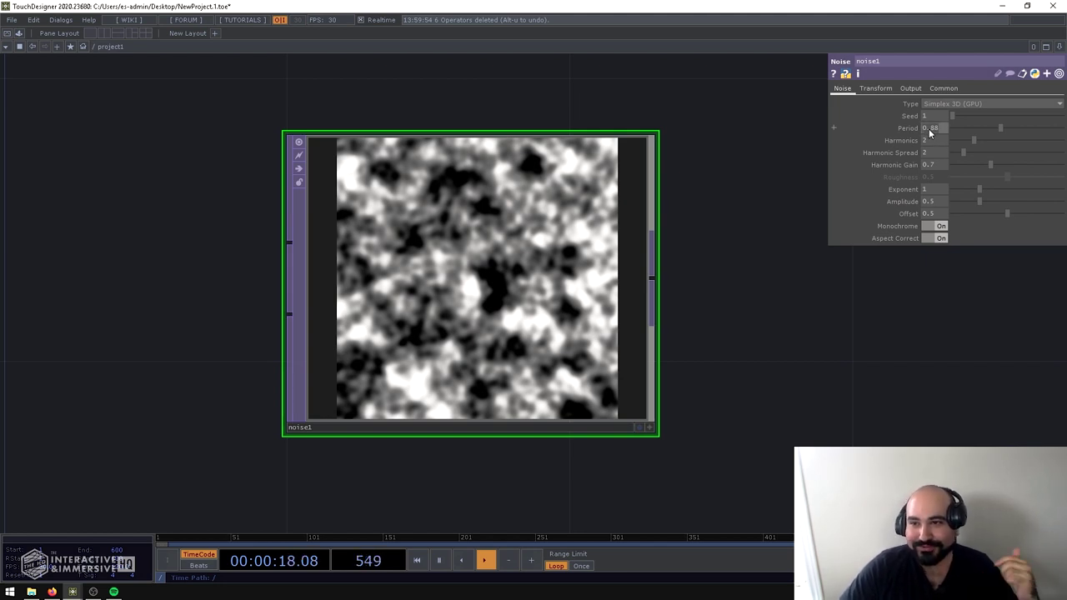
mouse_move(1003, 128)
left_mouse_down()
mouse_move(940, 128)
mouse_move(1014, 127)
left_mouse_up()
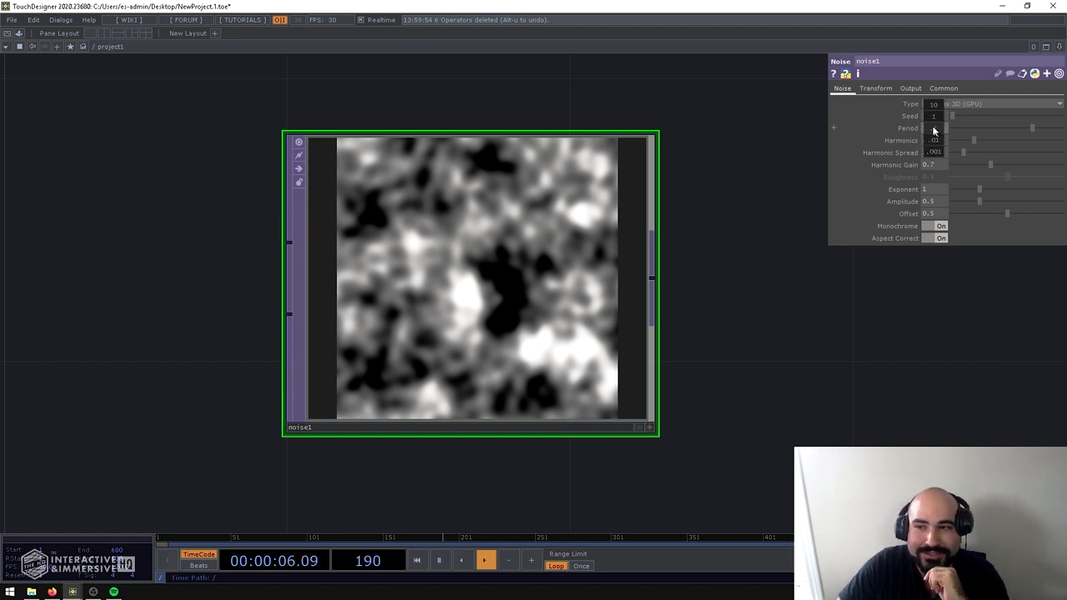
mouse_move(934, 127)
left_mouse_down()
mouse_move(944, 118)
mouse_move(934, 111)
left_mouse_up()
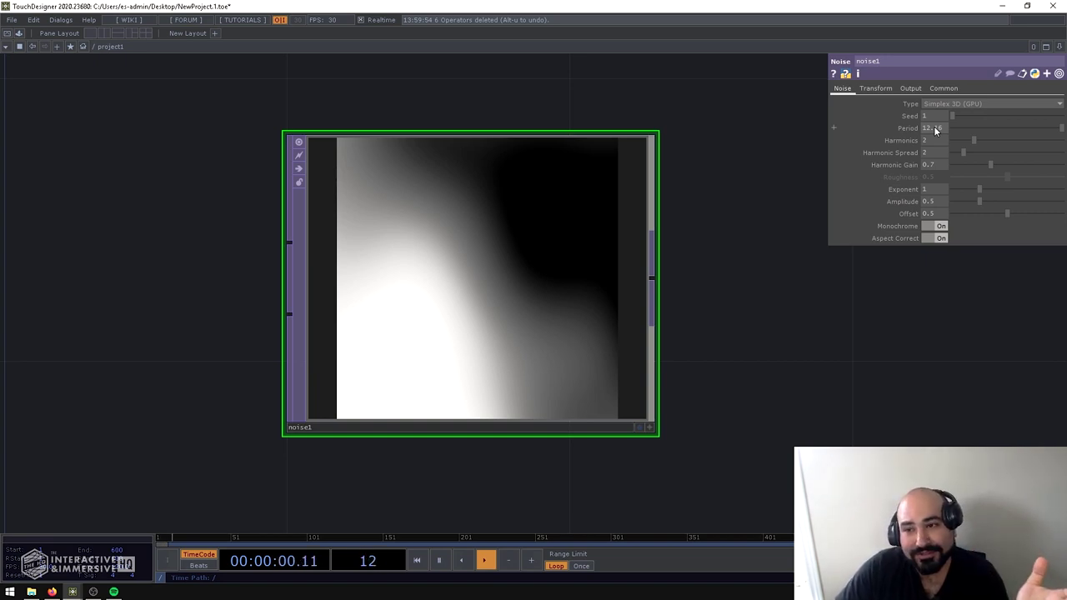
left_click(938, 226)
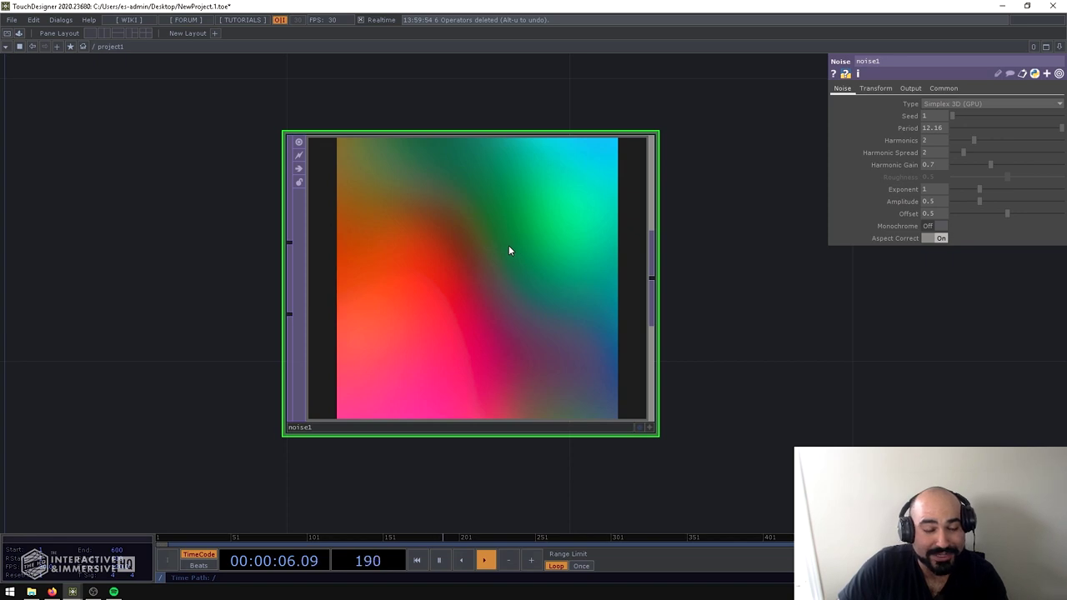
left_click_drag(719, 250, 684, 281)
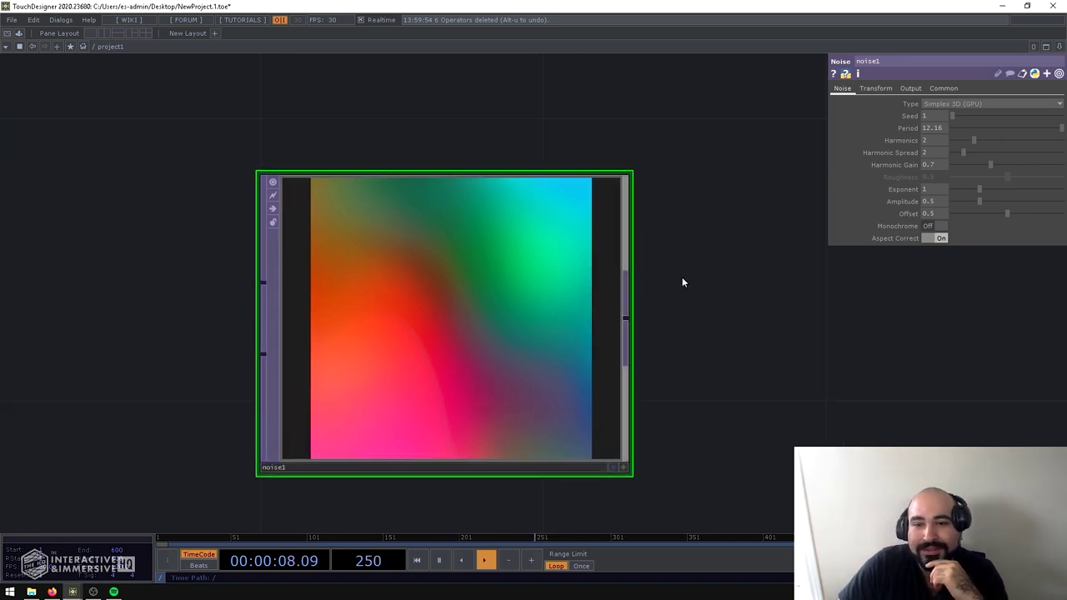
scroll(711, 300, "down", 2)
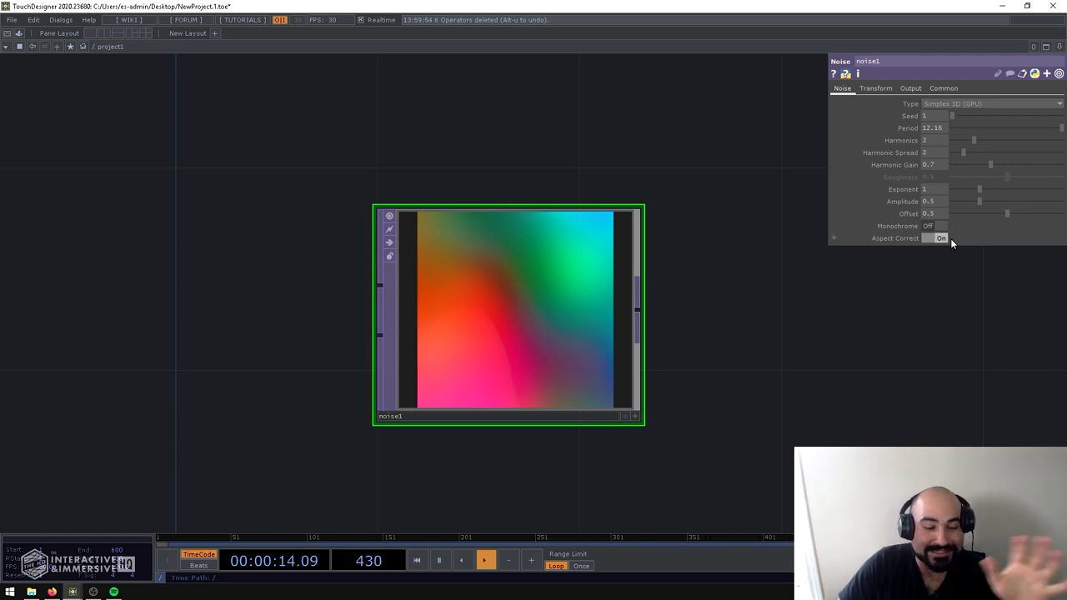
Step: Try shifting the noise along its X, Y and Z Translate values, leaving Z at 2.22
left_click(874, 88)
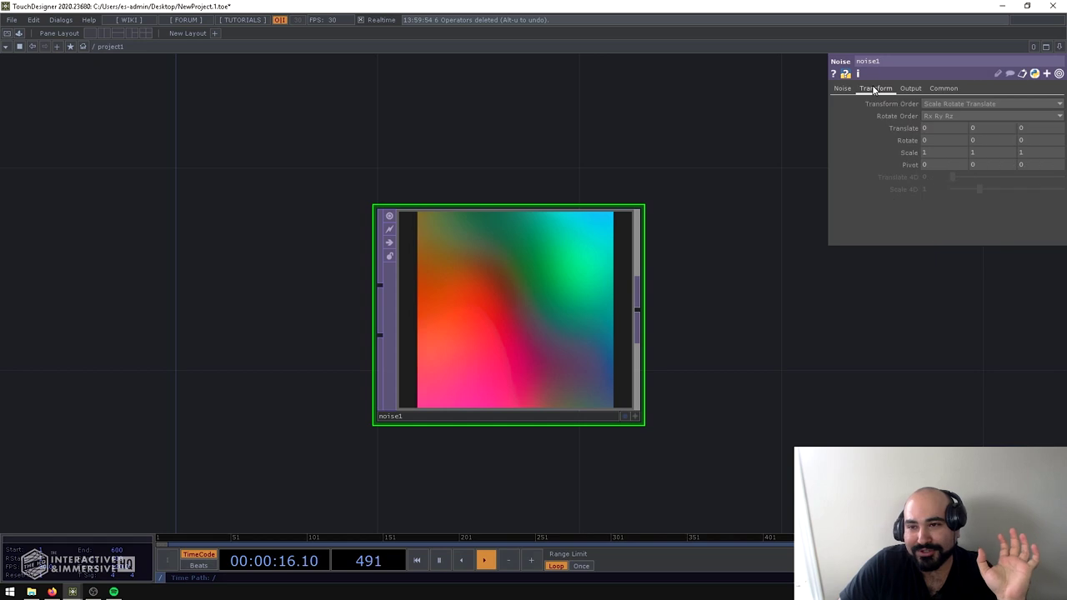
left_click_drag(578, 180, 565, 185)
scroll(561, 211, "up", 2)
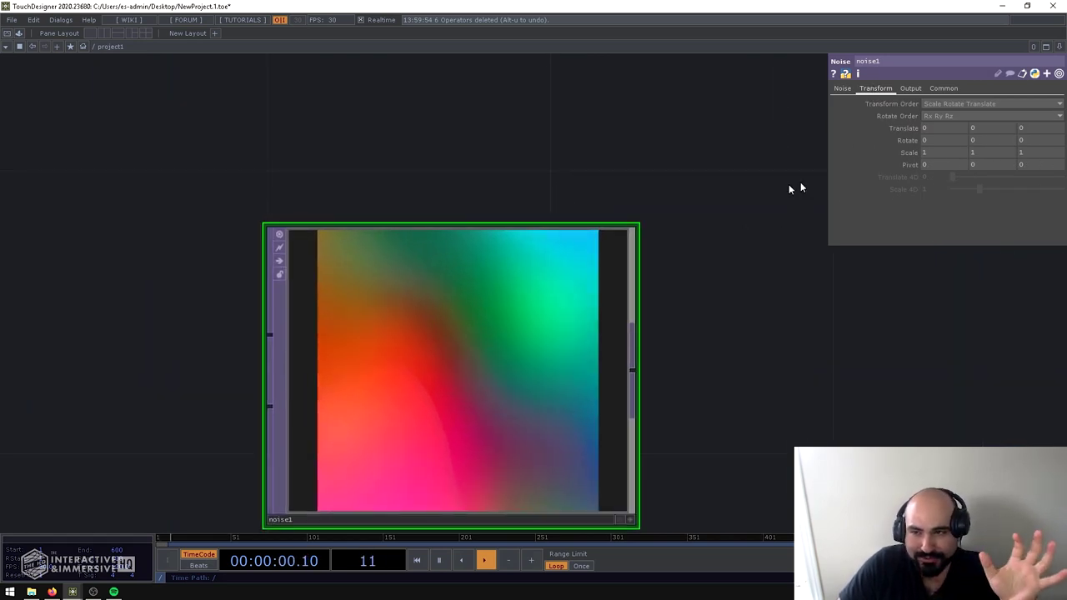
left_click_drag(789, 189, 748, 209)
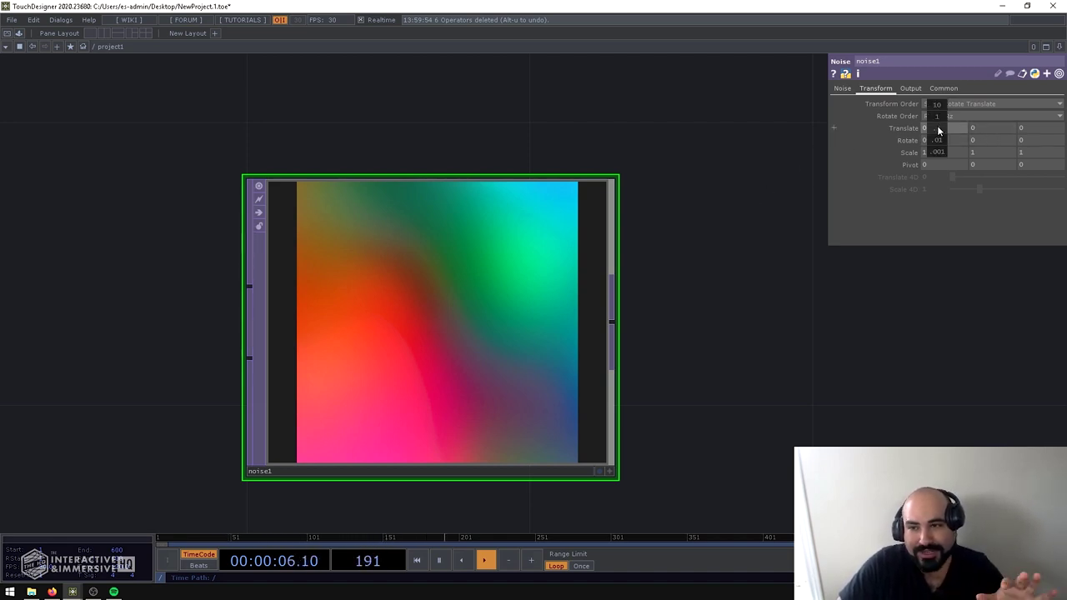
middle_click_drag(938, 131, 937, 111)
key("ctrl+z")
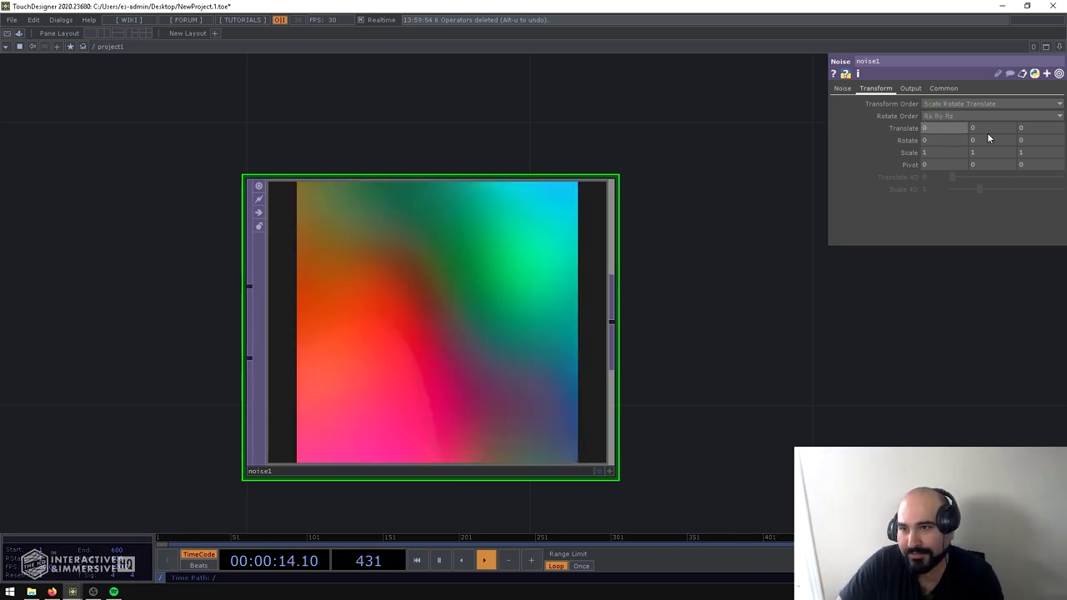
middle_click_drag(988, 134, 1028, 112)
key("ctrl+z")
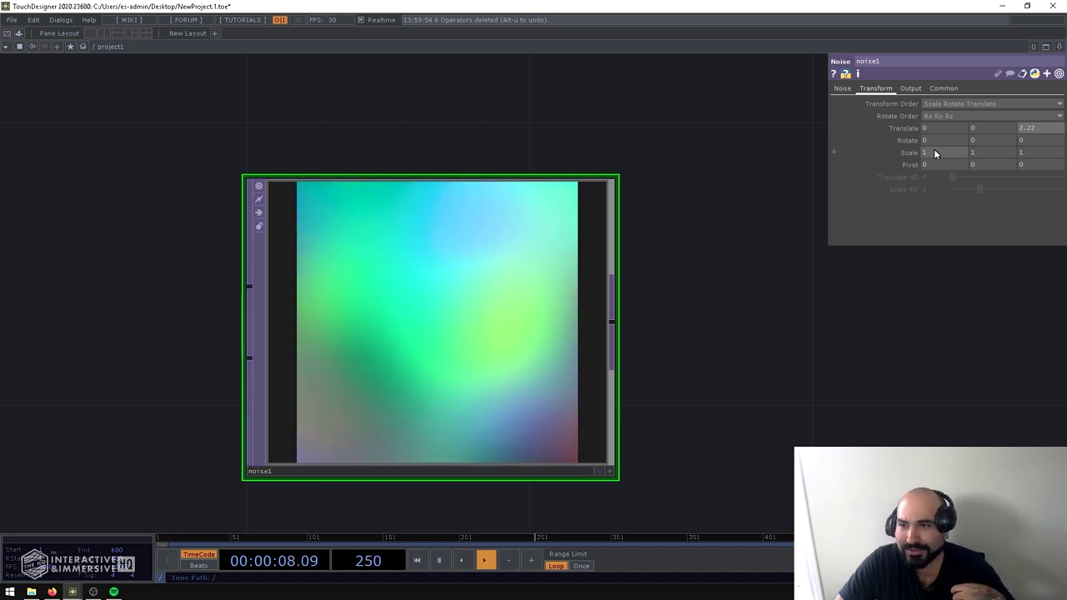
Step: Try rotating the noise around its axes, and reset all Rotate and Translate values to 0
mouse_move(934, 139)
middle_mouse_down()
mouse_move(934, 120)
mouse_move(934, 142)
middle_mouse_up()
middle_click_drag(1025, 140, 1026, 125)
left_click(964, 140)
type("0")
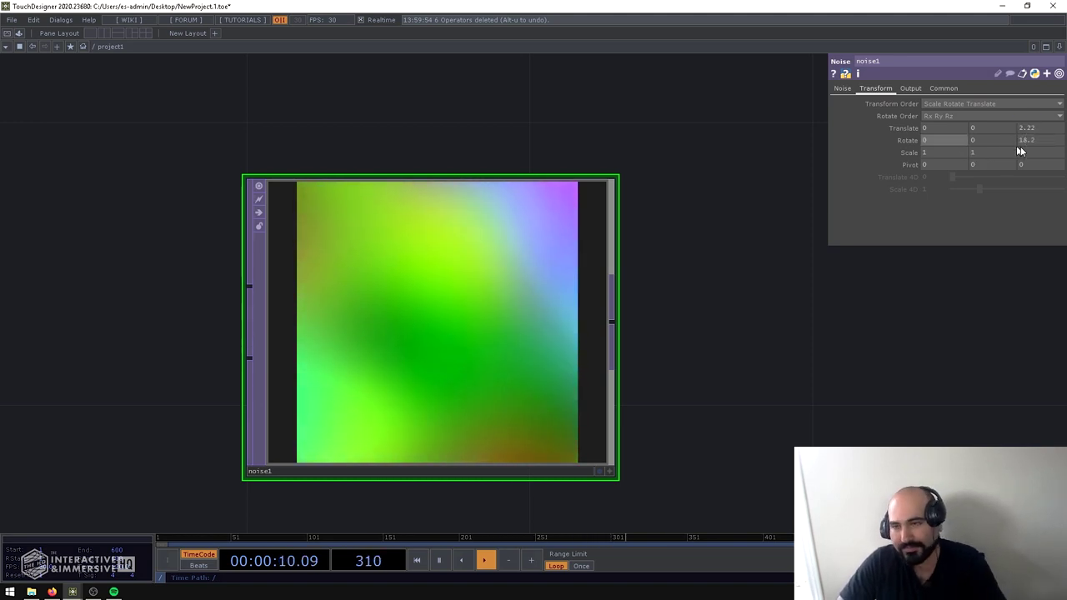
left_click(1021, 140)
type("0")
left_click(1021, 127)
type("0")
key("Return")
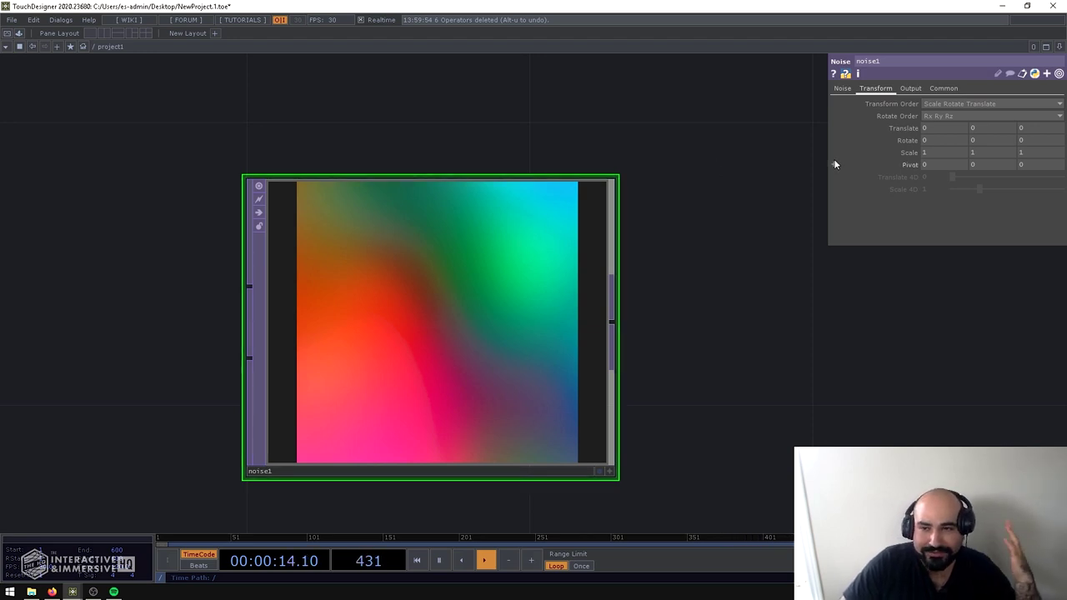
Step: Widen the parameter dialog and drive the noise's Z translation with the expression absTime.seconds
left_click_drag(830, 158, 732, 151)
left_click(797, 127)
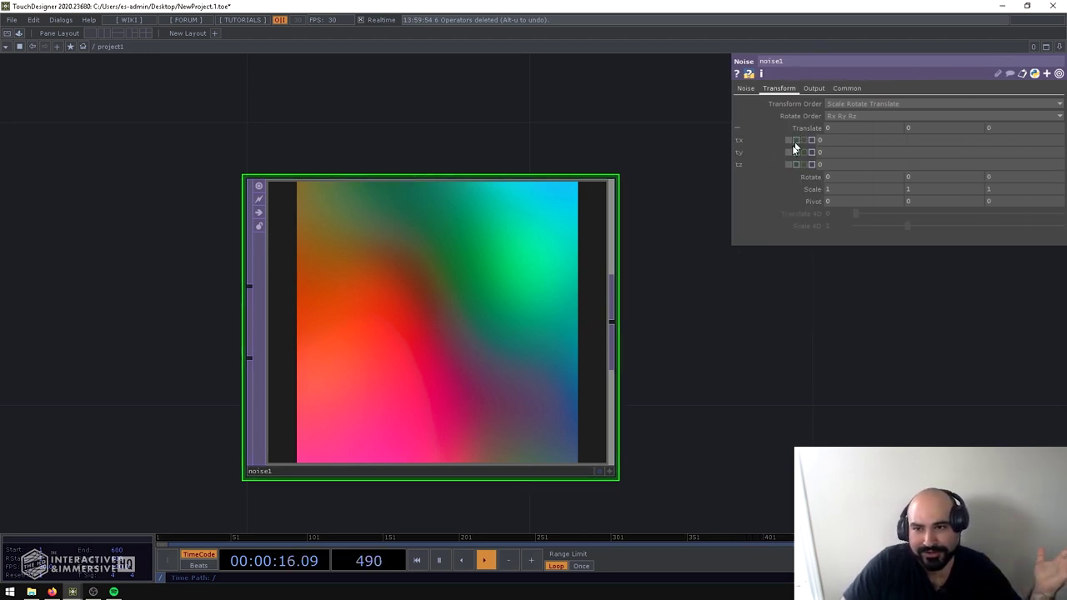
left_click(837, 165)
type("absTime.second")
key("Return")
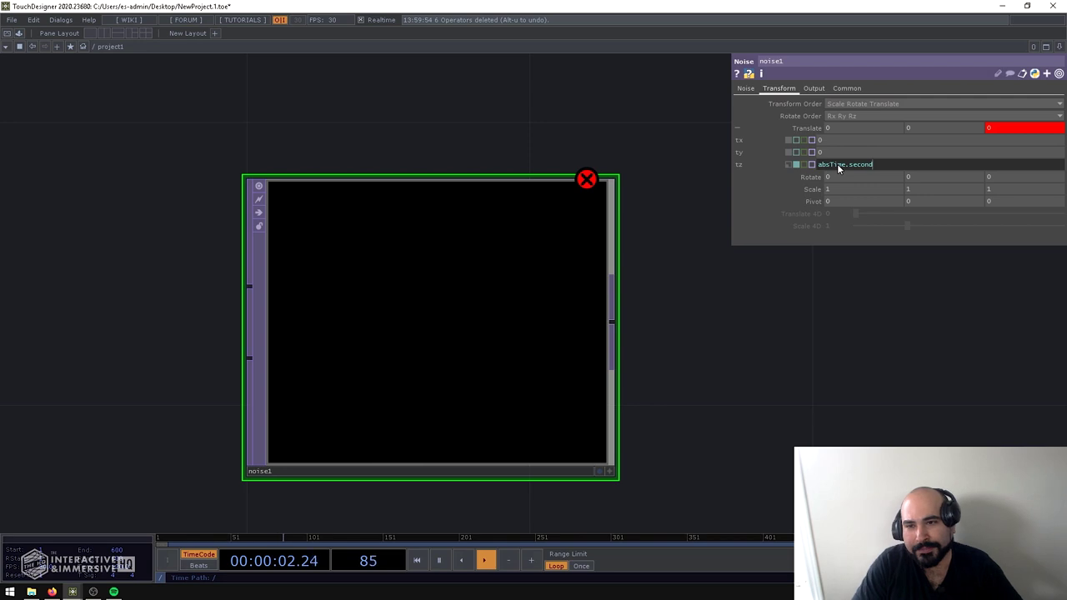
left_click(883, 165)
type("s")
key("Return")
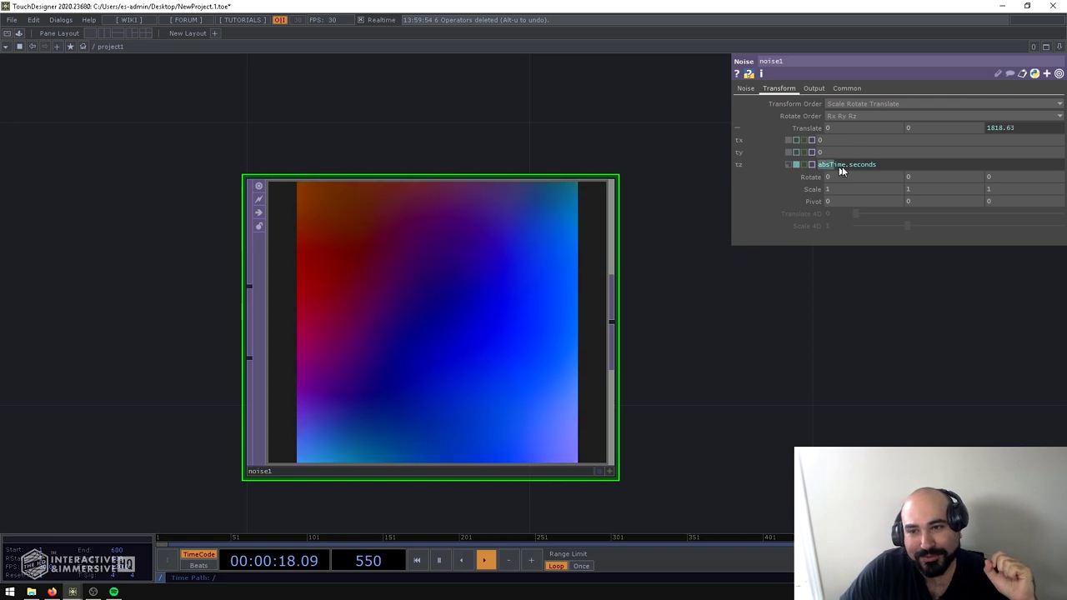
Step: Slow the Z translation by multiplying its expression by 0.9, and lower the multiplier to 0.8 and 0.7
left_click_drag(860, 172, 884, 164)
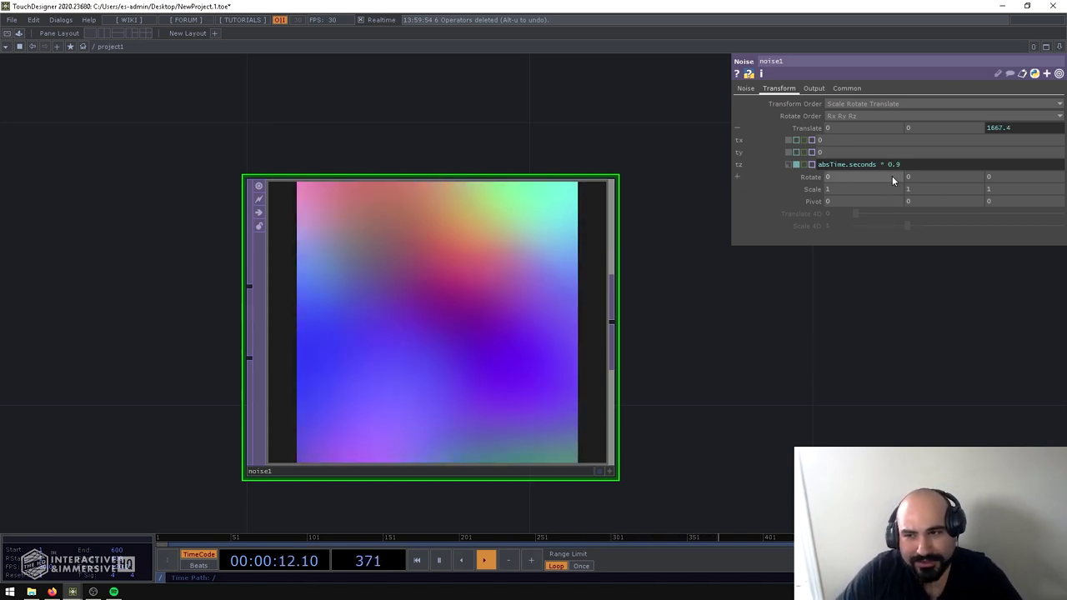
key("BackSpace")
type("8")
key("Return")
left_click(908, 170)
key("BackSpace")
type("7")
key("Return")
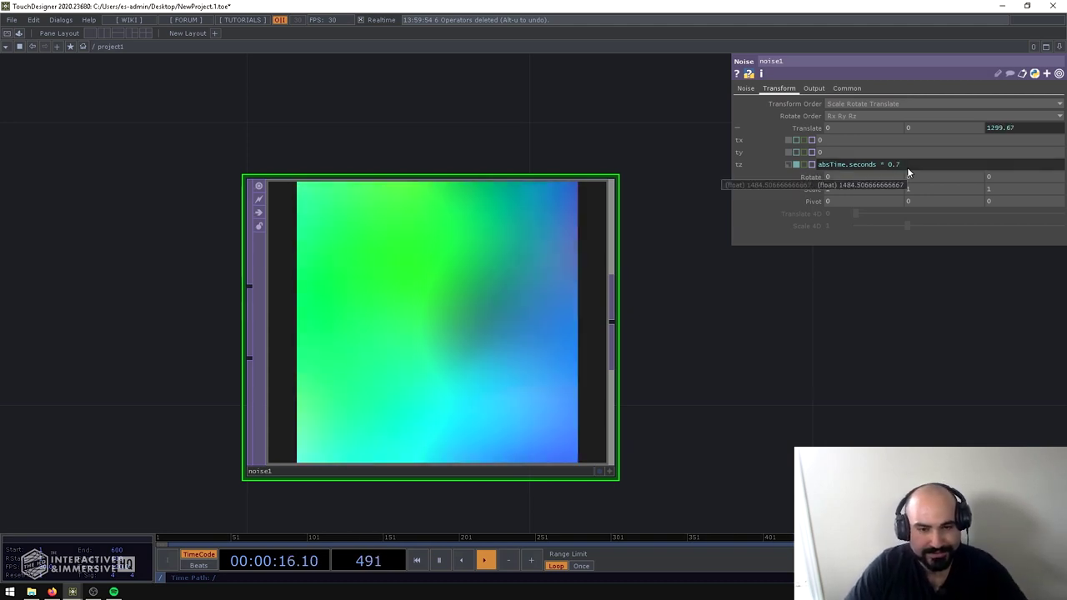
Step: Change the Z translation expression to absTime.seconds * 0.5
left_click(918, 164)
key("BackSpace")
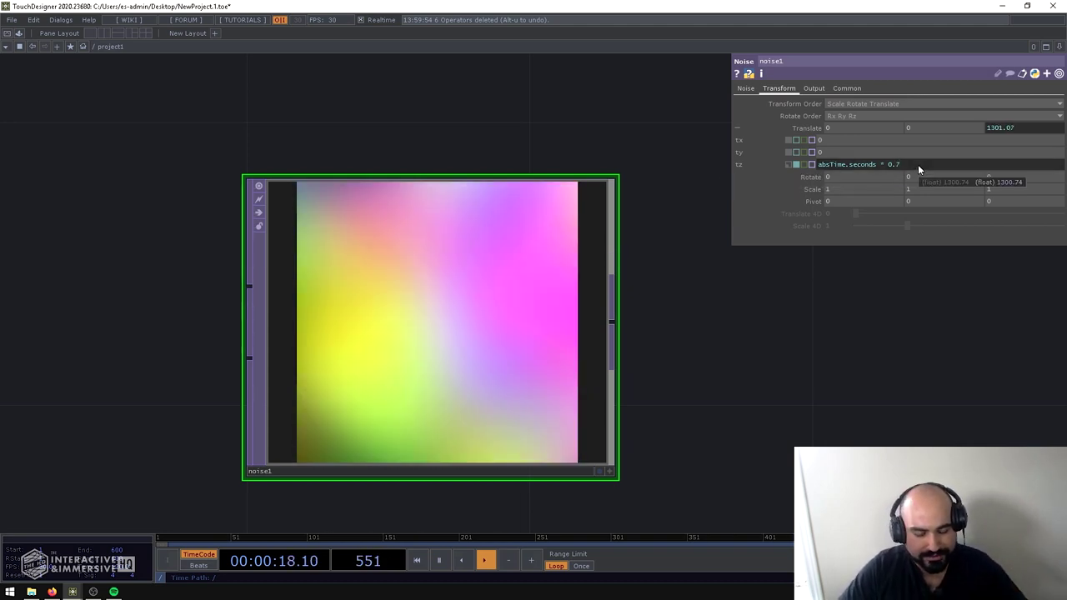
left_click(920, 165)
key("BackSpace")
type("5")
key("Return")
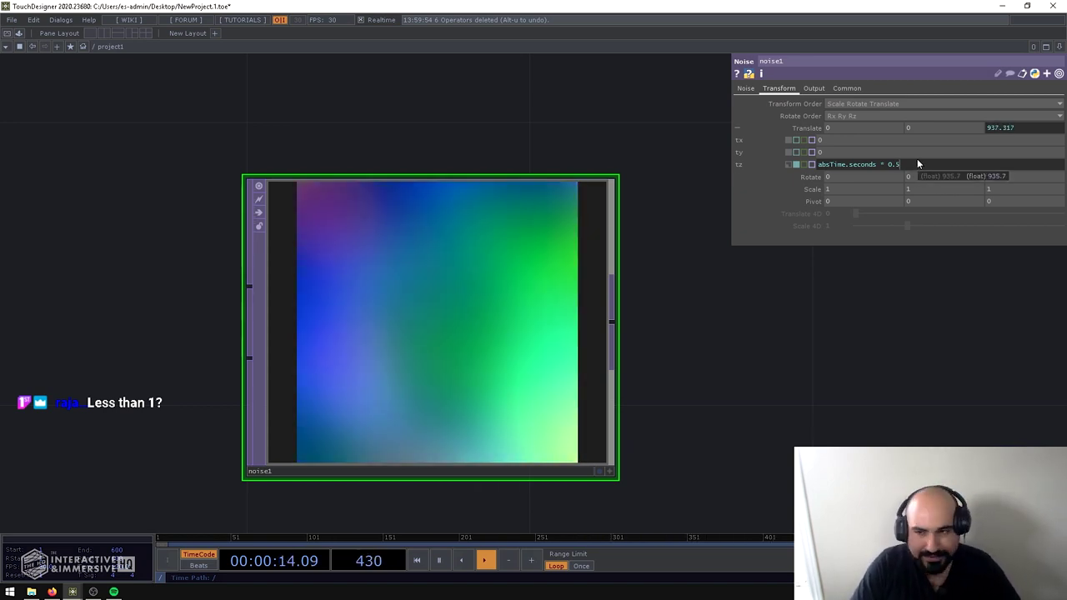
Step: Lower the Z translation multiplier through 0.4 and 0.3 to 0.1, giving absTime.seconds * 0.1
key("BackSpace")
type("4")
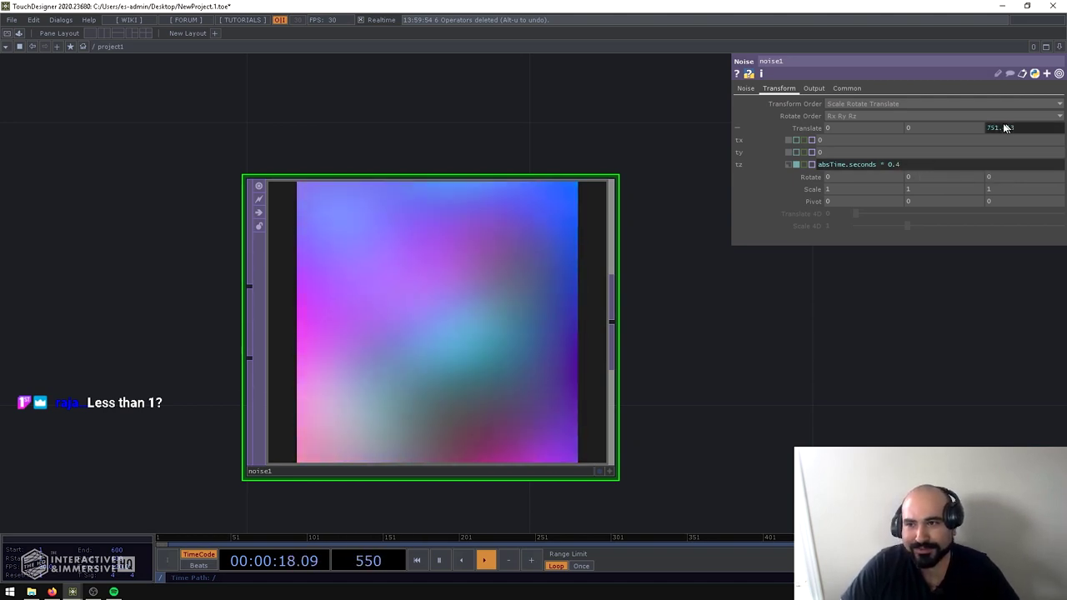
key("BackSpace")
type("3")
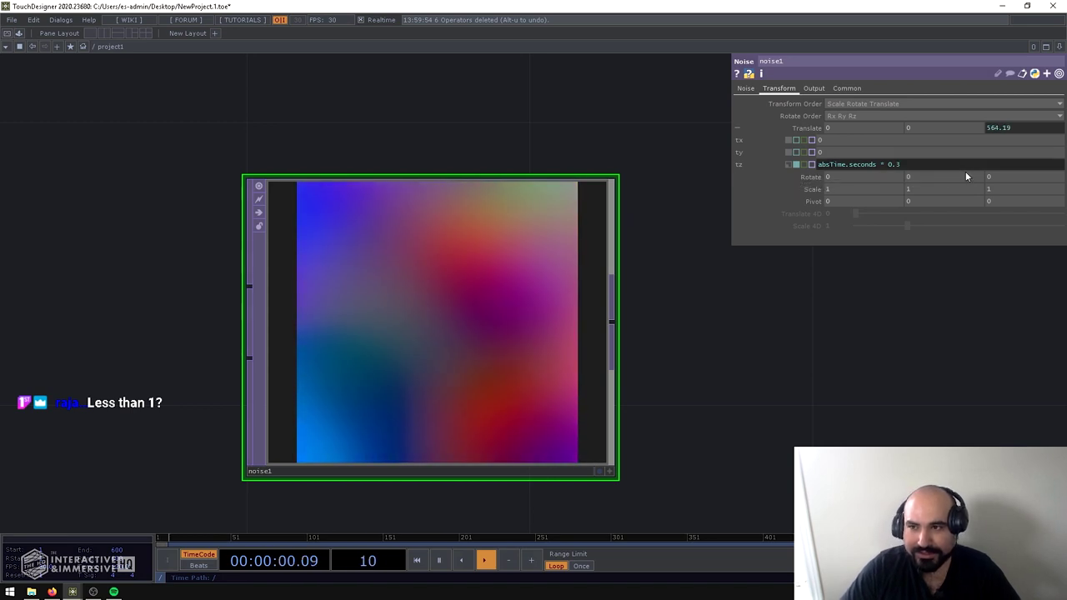
key("BackSpace")
type("1")
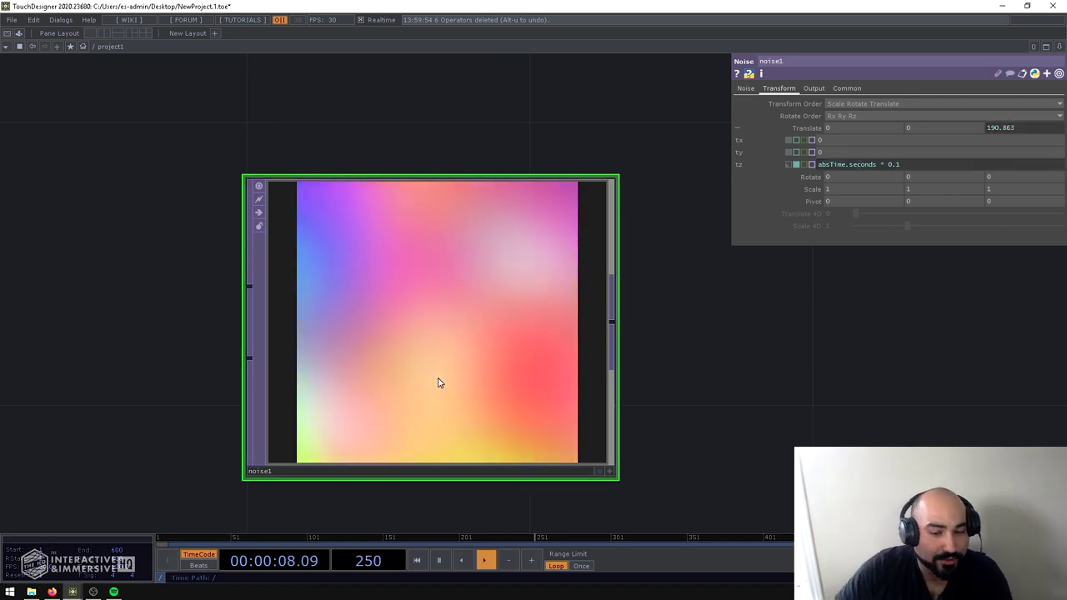
scroll(437, 381, "up", 3)
scroll(439, 382, "down", 3)
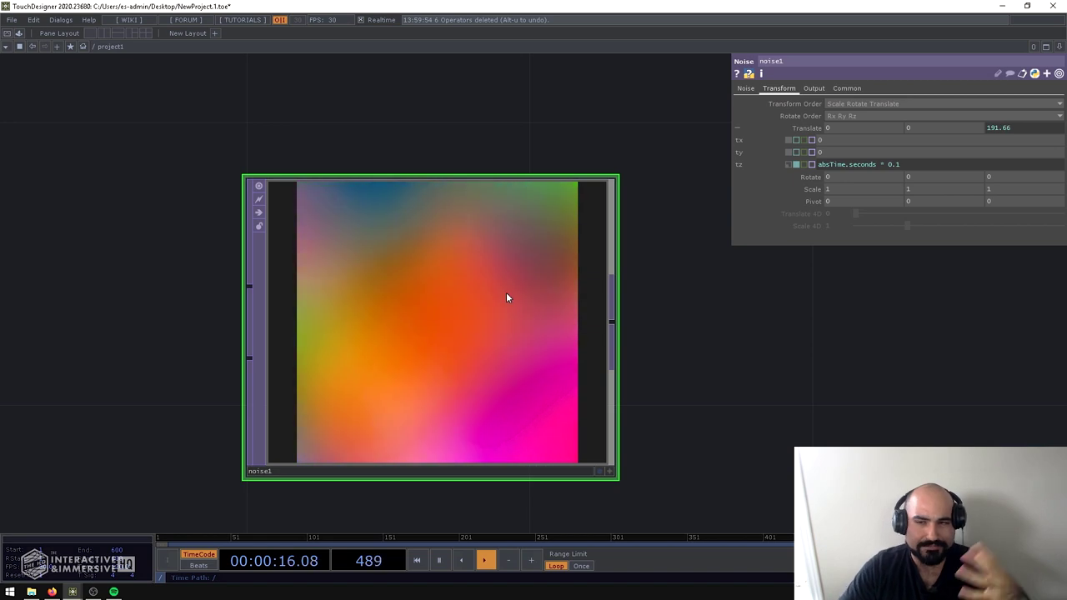
Step: Set the noise's Amplitude to 0.78, Offset to 0.305 and Harmonic Gain to 0.695
left_click(746, 88)
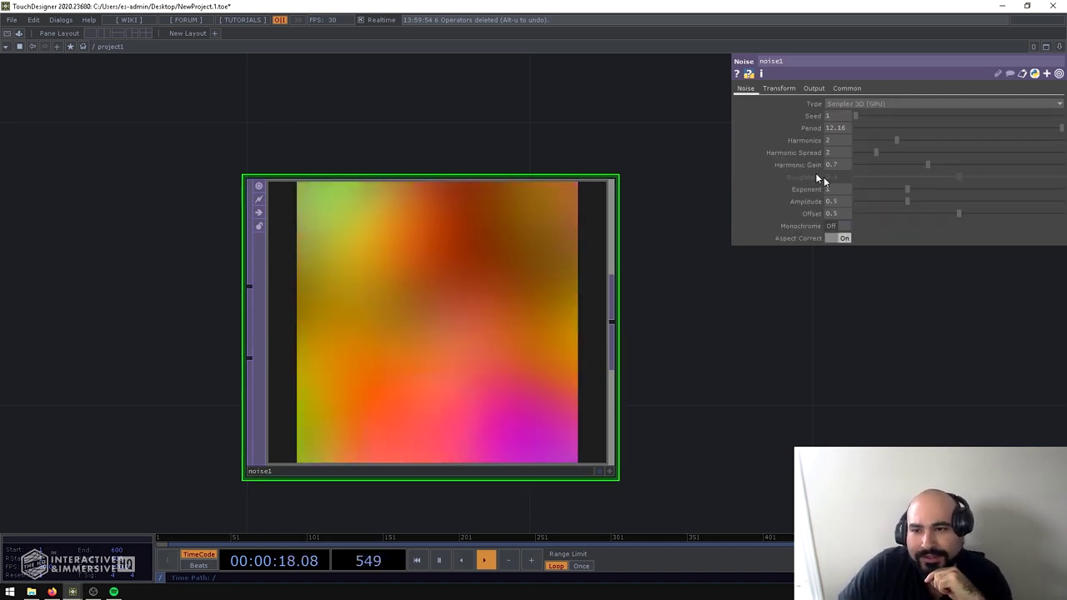
left_click_drag(908, 202, 938, 200)
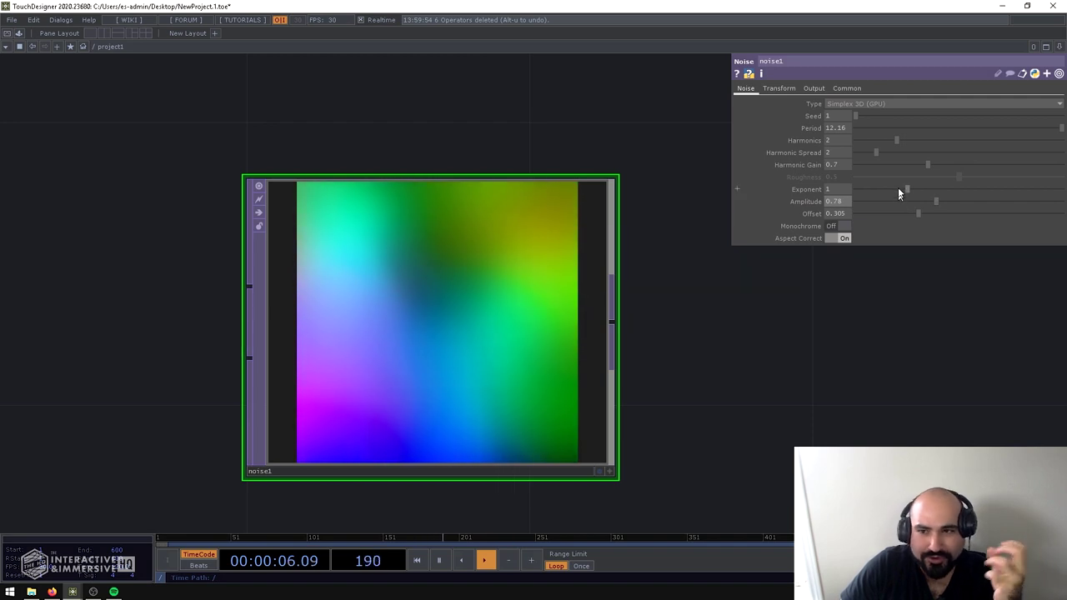
left_click_drag(916, 166, 864, 172)
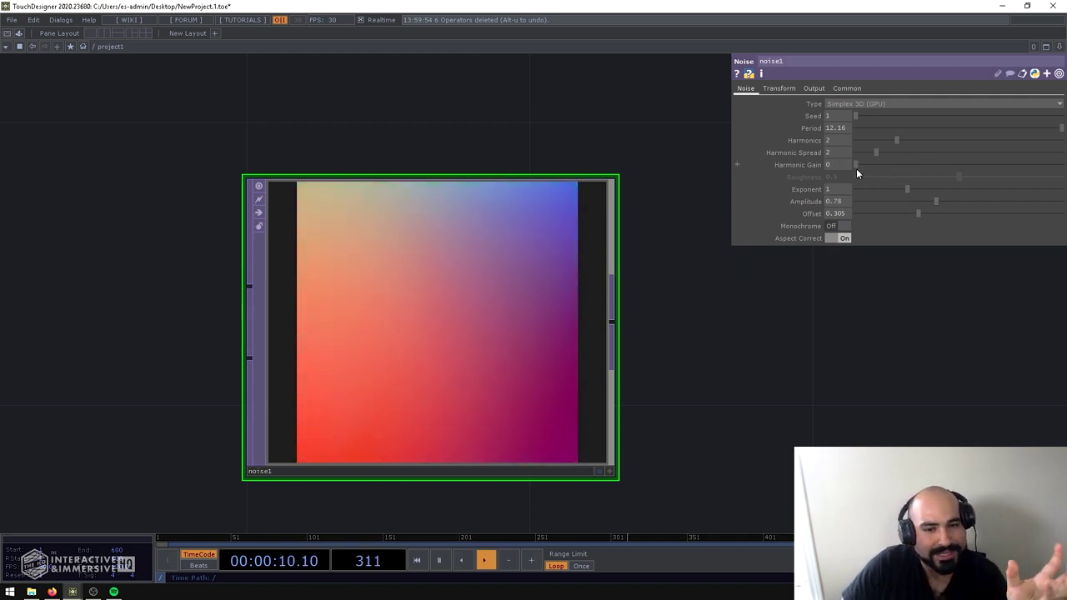
left_click_drag(857, 168, 928, 165)
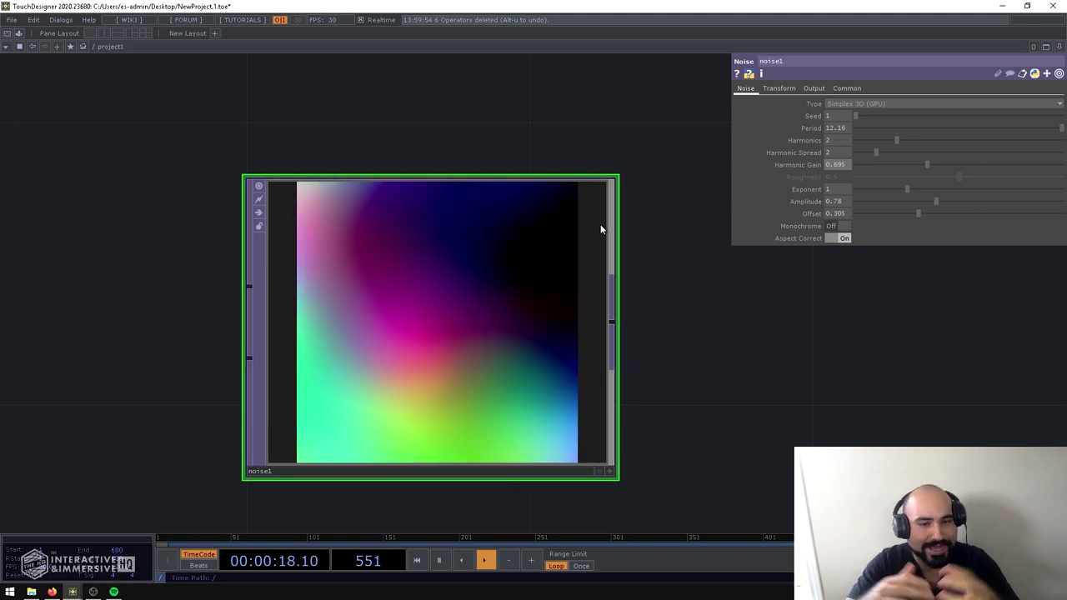
left_click_drag(701, 294, 642, 285)
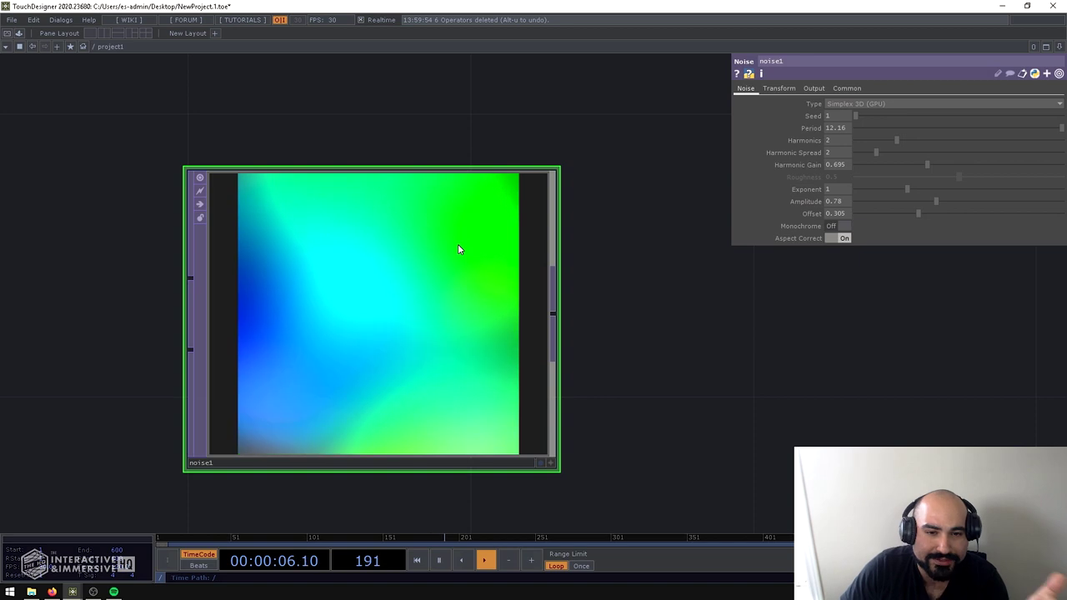
middle_click_drag(457, 249, 455, 273)
scroll(456, 274, "down", 3)
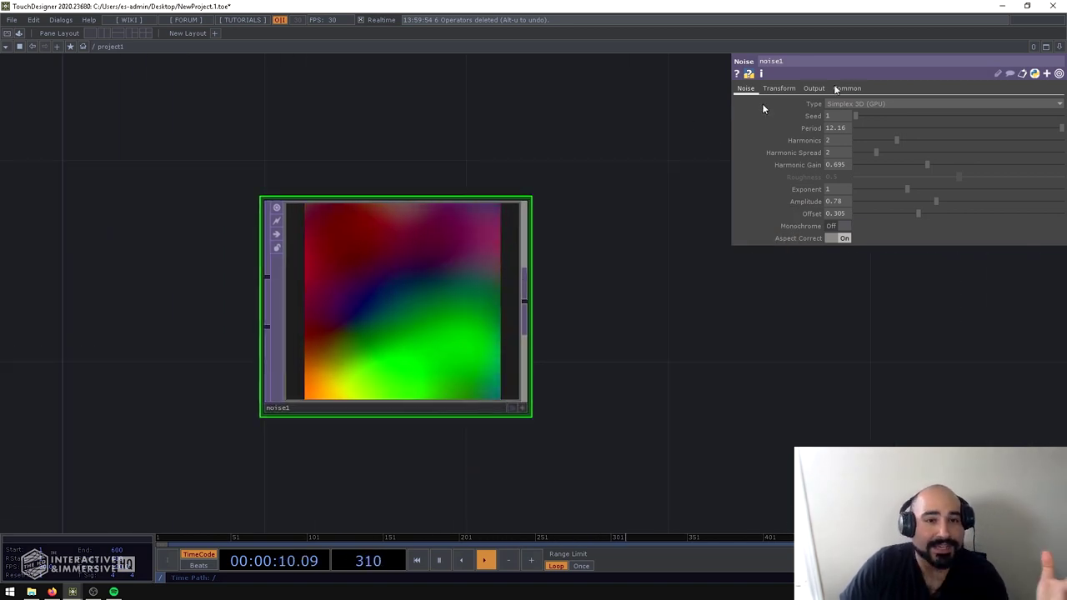
Step: Set the noise's resolution to 1920 × 1080 and check its operator info
left_click(848, 85)
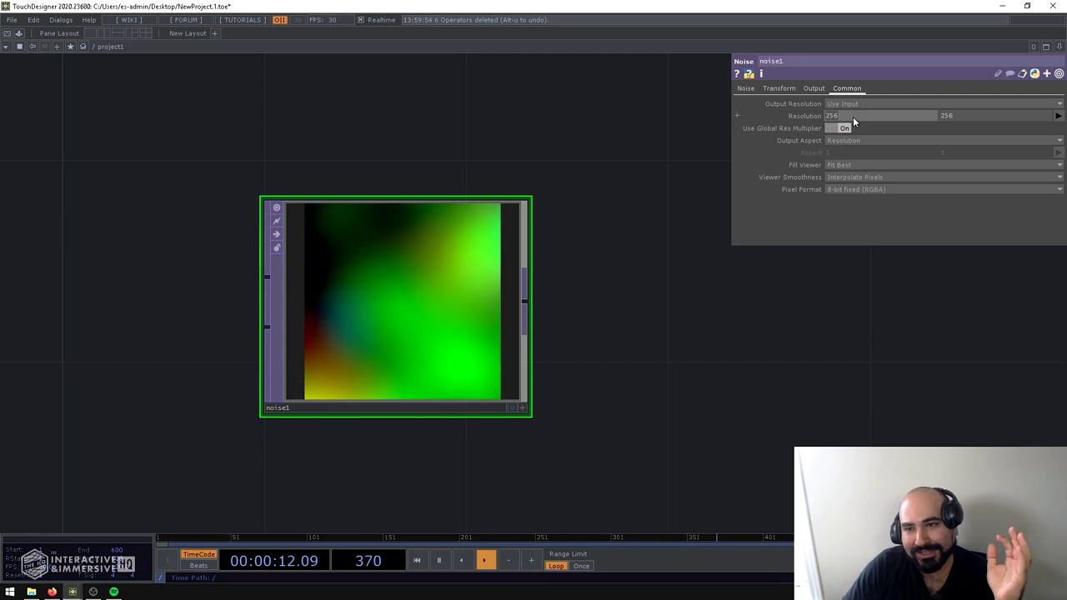
left_click(853, 117)
type("1920")
key("Return")
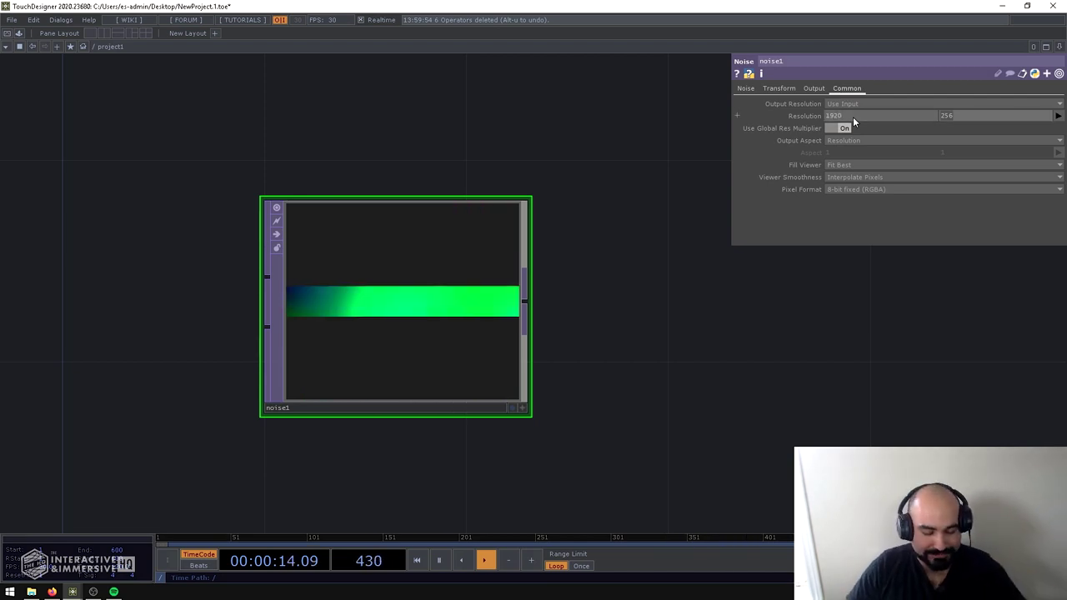
key("Tab")
type("1080")
key("Return")
middle_click(486, 298)
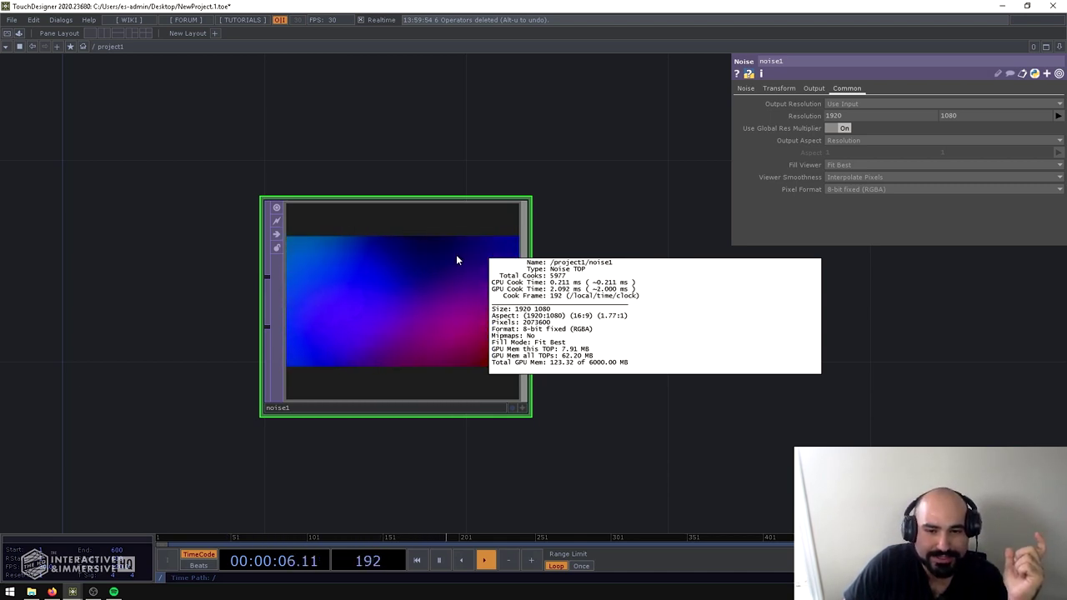
Step: Set the noise's resolution to 512 × 512 and check its operator info
left_click(886, 118)
type("512")
key("Return")
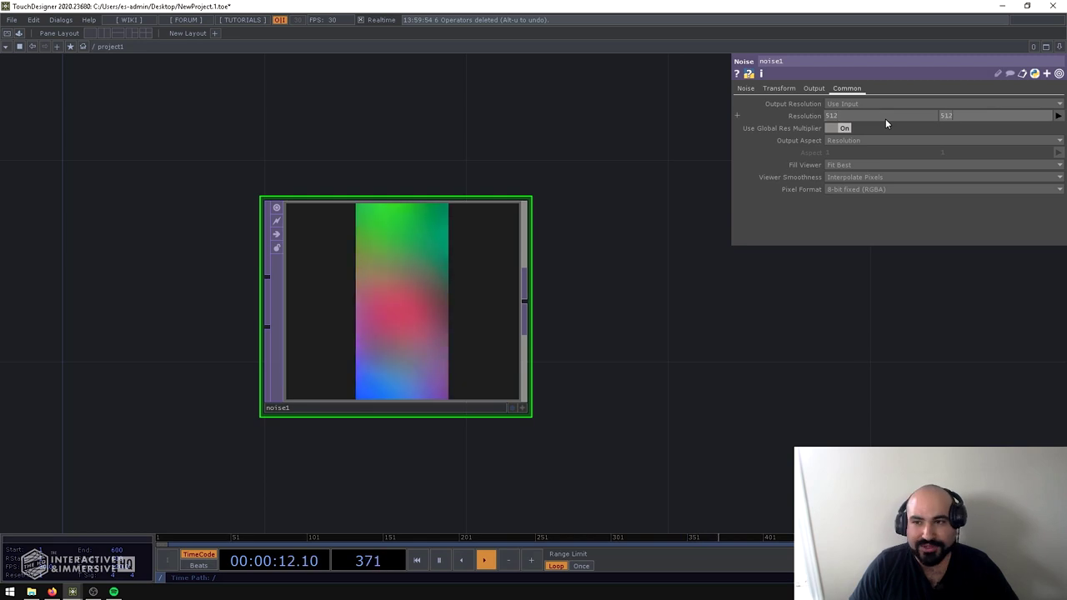
middle_click(499, 240)
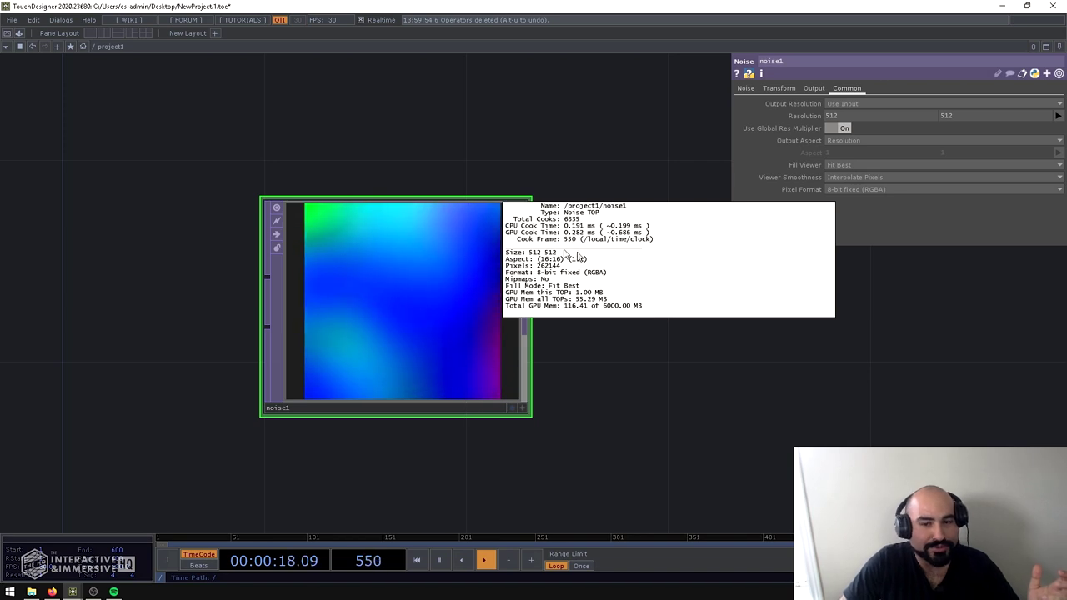
Step: Add a Resolution TOP connected to the output of noise1 and place it beside the noise
middle_click_drag(581, 253, 597, 177)
left_click_drag(597, 176, 403, 295)
scroll(576, 231, "down", 2)
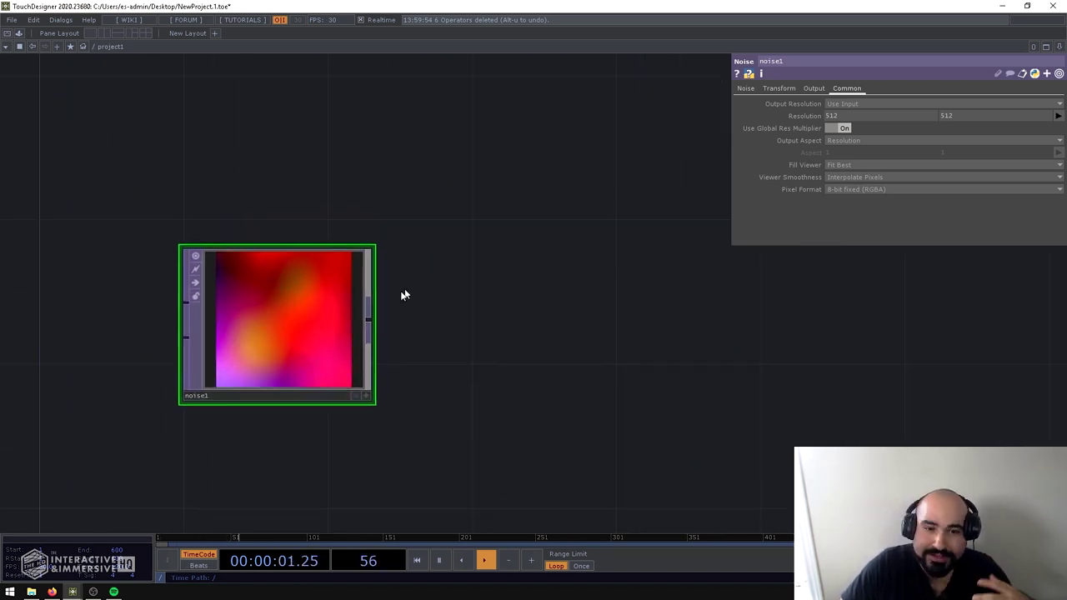
left_click(369, 317)
type("resolu")
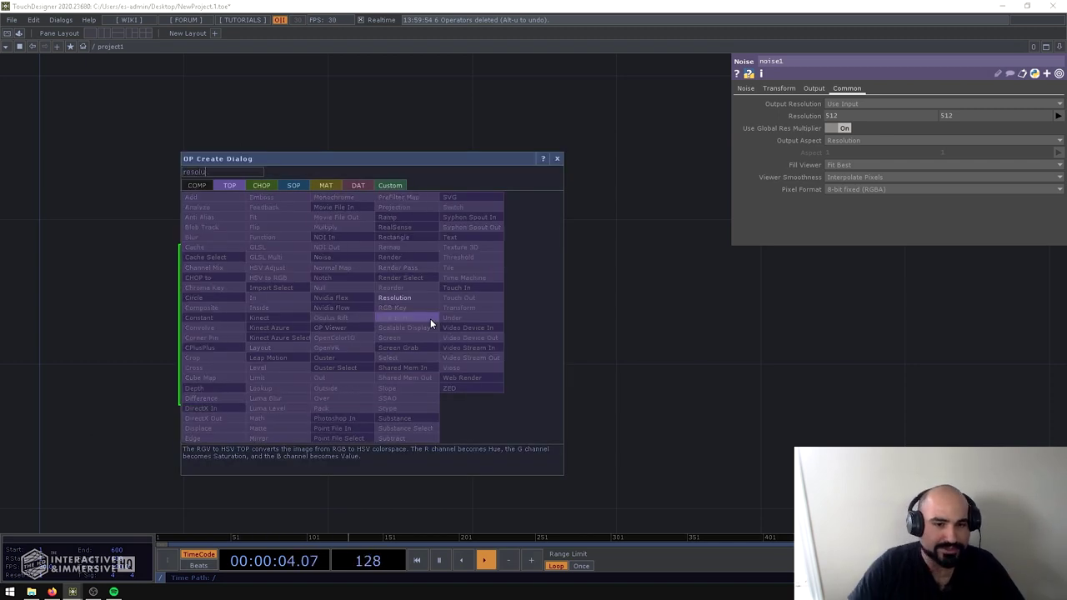
left_click(393, 298)
left_click(487, 321)
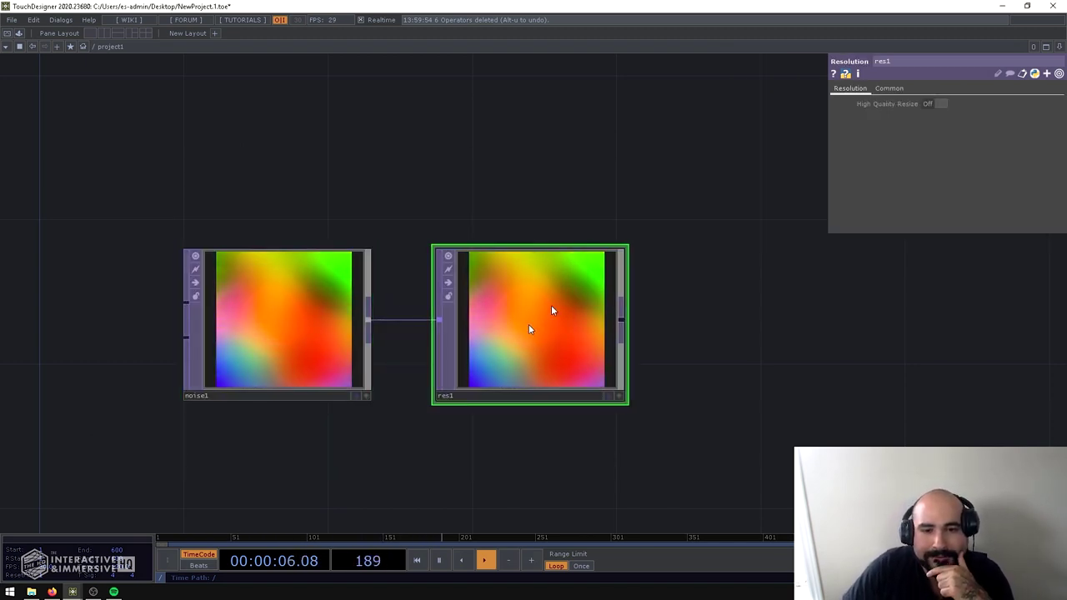
Step: Give the Resolution TOP a custom output resolution of 1920 × 1080 and set its Output Aspect to Resolution
left_click(889, 88)
left_click(942, 103)
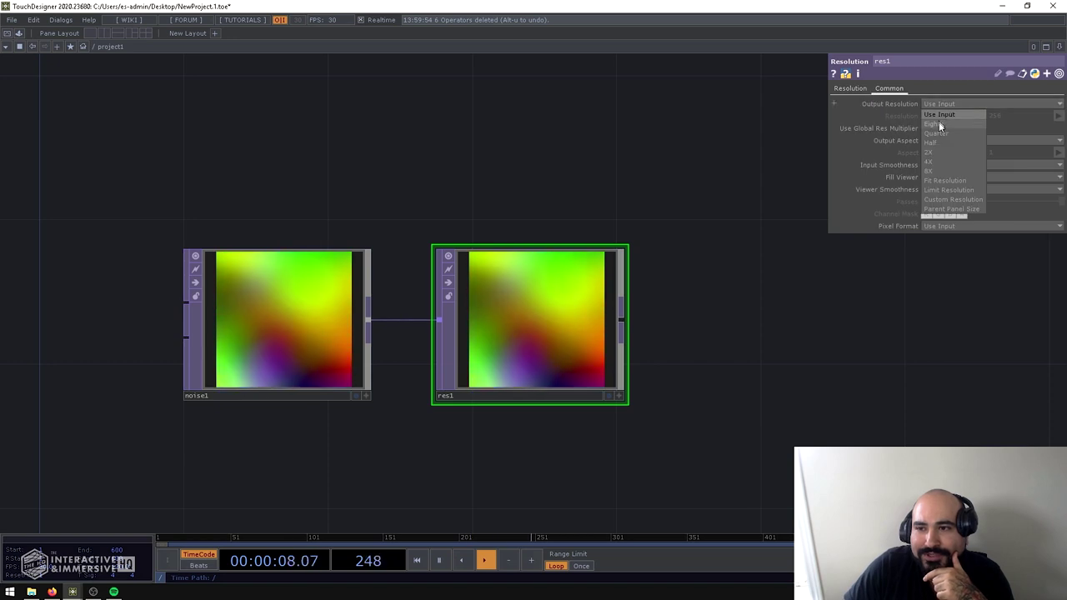
left_click(934, 199)
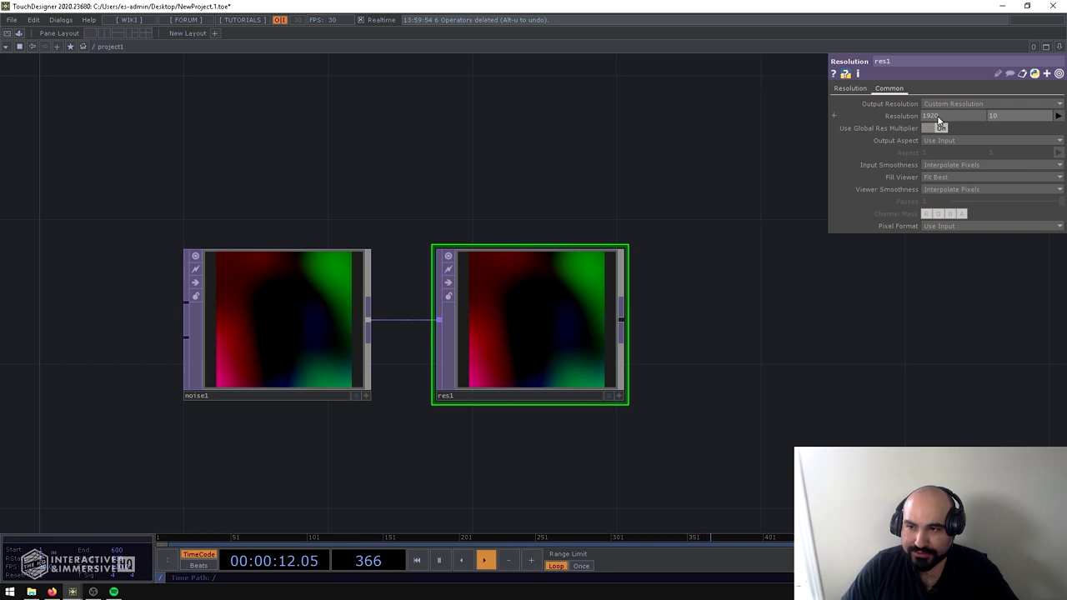
type("0")
key("Return")
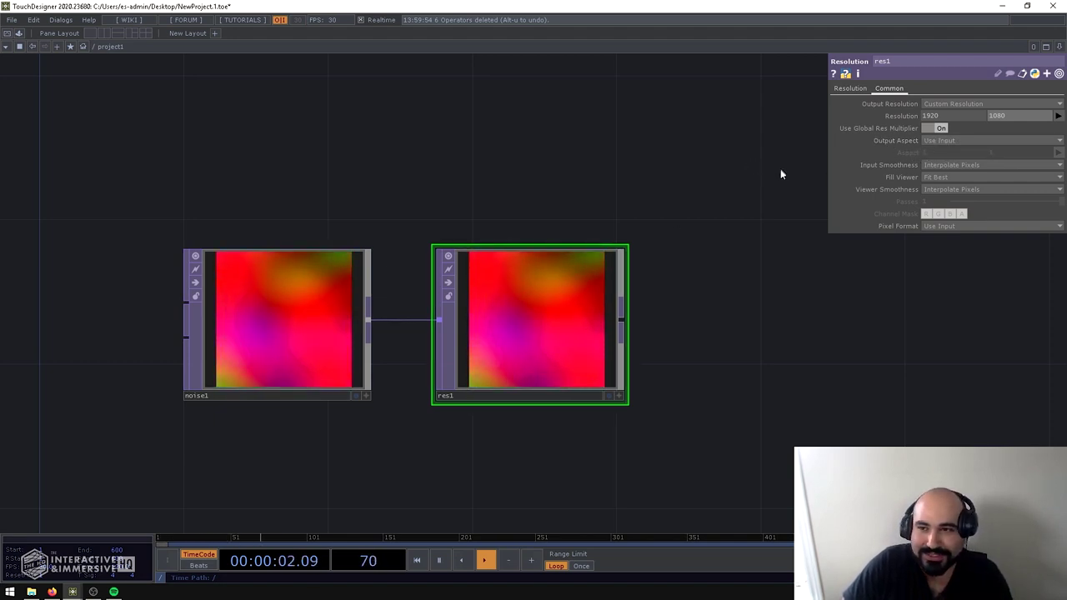
middle_click_drag(539, 271, 613, 296)
middle_click_drag(515, 303, 529, 335)
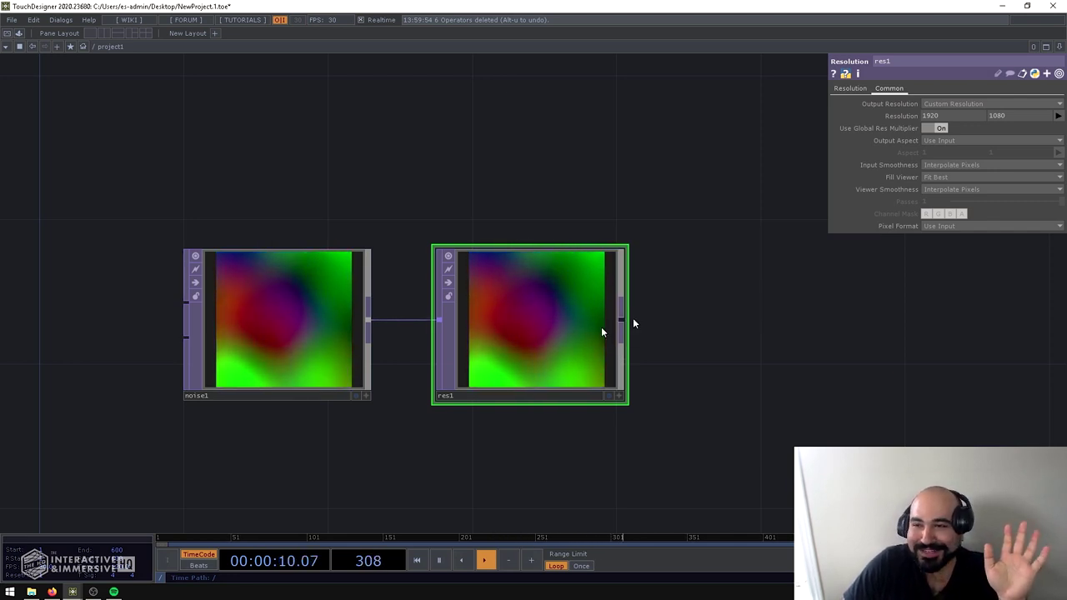
left_click(929, 142)
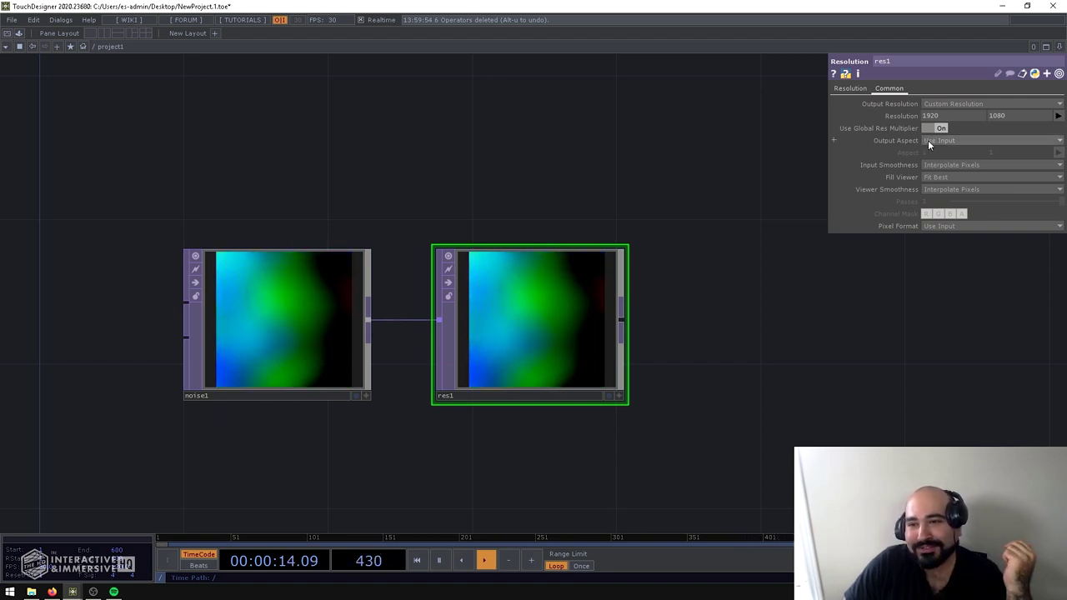
left_click(929, 159)
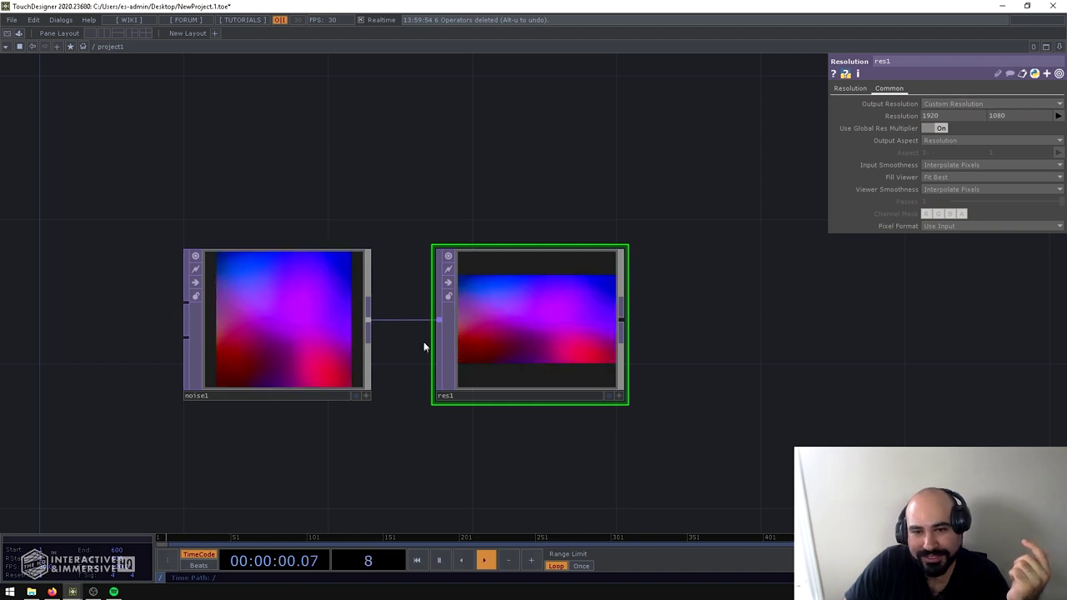
Step: Examine the upscaled image and compare the operator info of res1 and noise1
scroll(577, 337, "up", 5)
middle_click(577, 338)
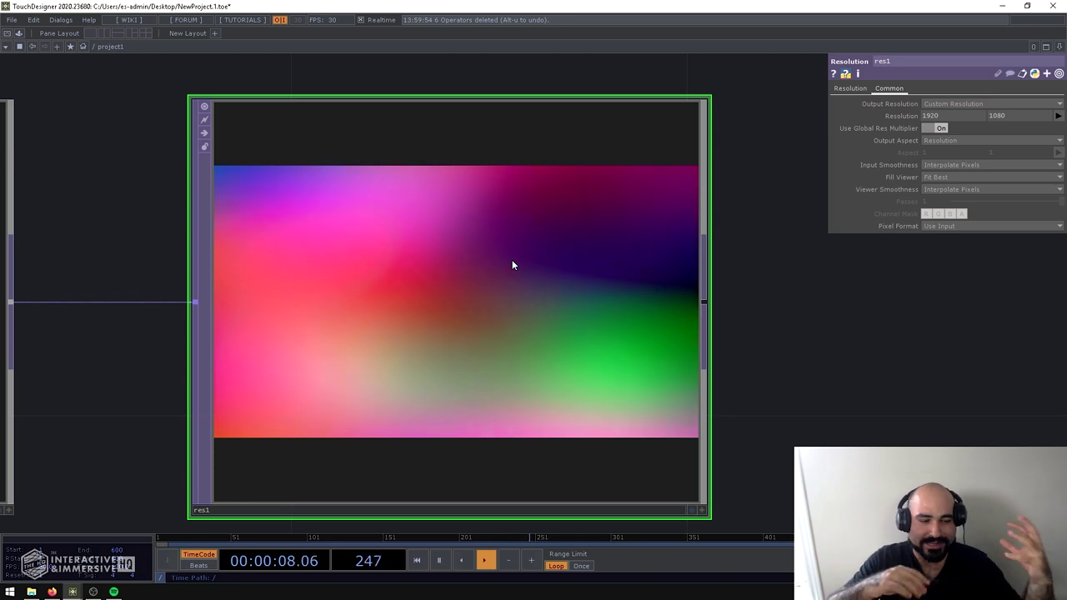
middle_click_drag(512, 259, 548, 274)
scroll(548, 275, "down", 5)
middle_click_drag(304, 277, 304, 277)
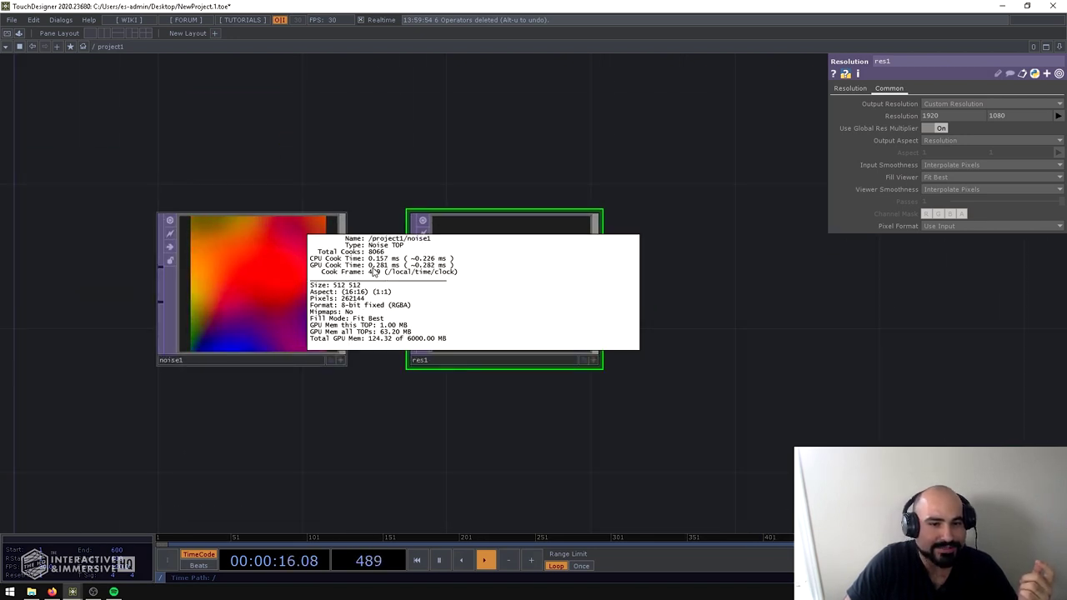
middle_click_drag(379, 261, 388, 228)
Step: Delete both noise1 and res1 from the network
left_click_drag(657, 157, 101, 402)
left_click(234, 313)
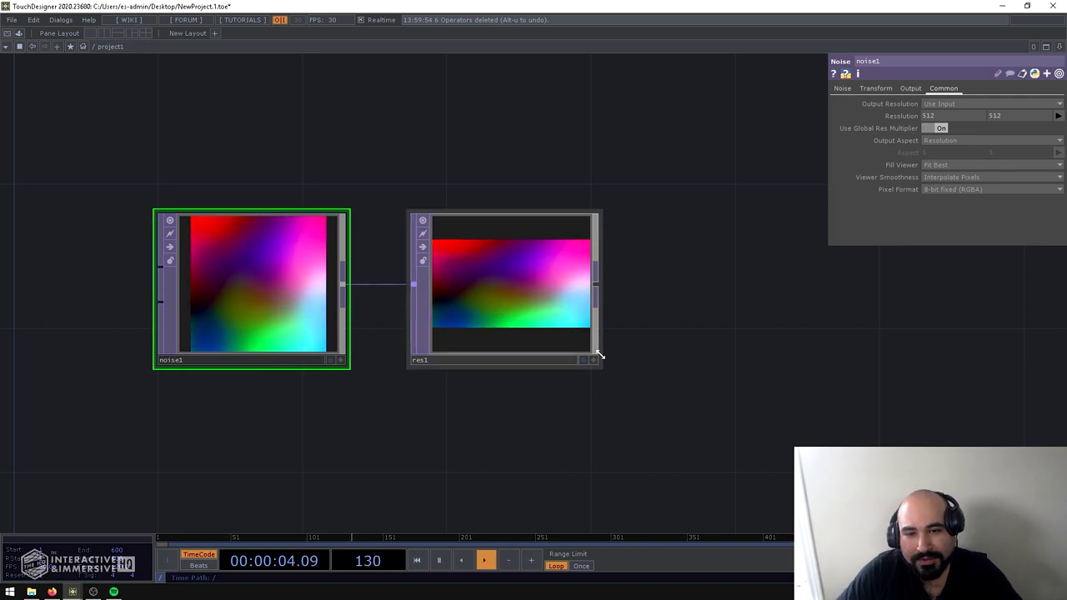
left_click_drag(659, 167, 175, 420)
key("Delete")
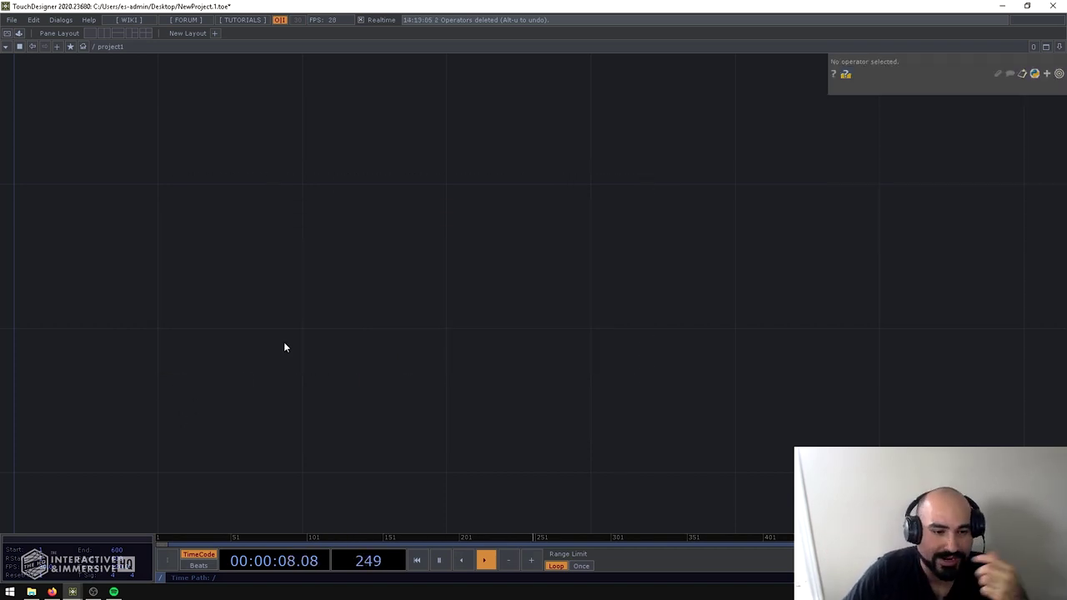
Step: Open the Palette Browser and move it aside to free the middle of the network
left_click(60, 20)
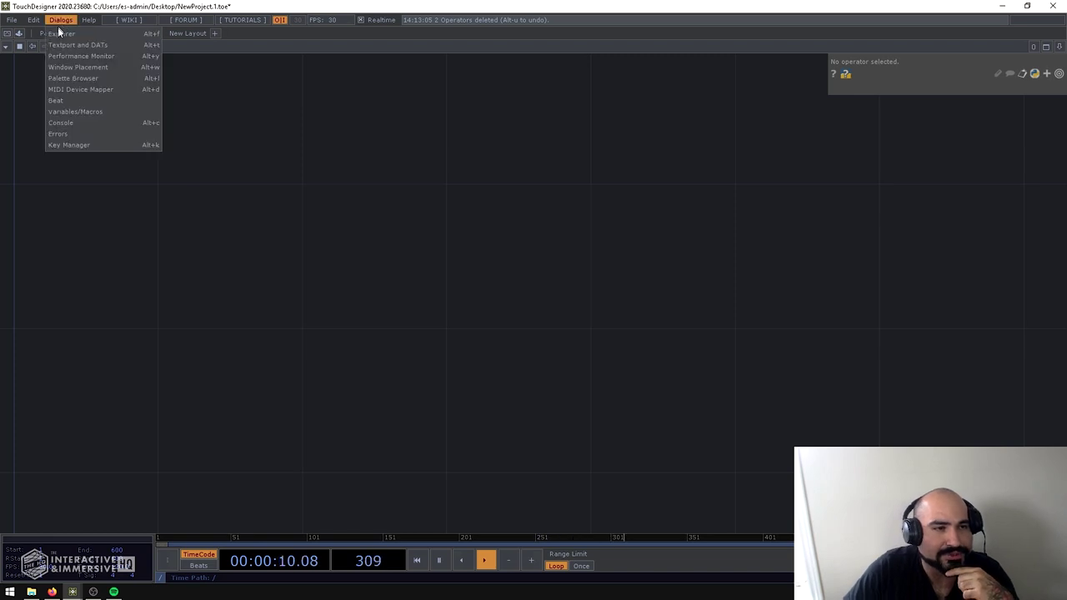
left_click(73, 78)
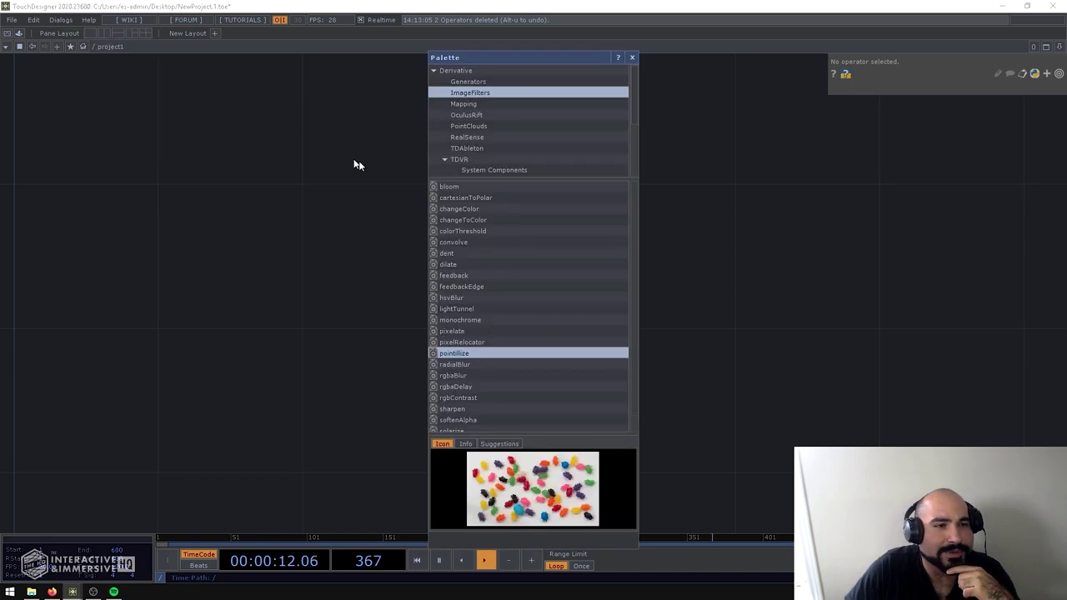
left_click_drag(489, 59, 129, 64)
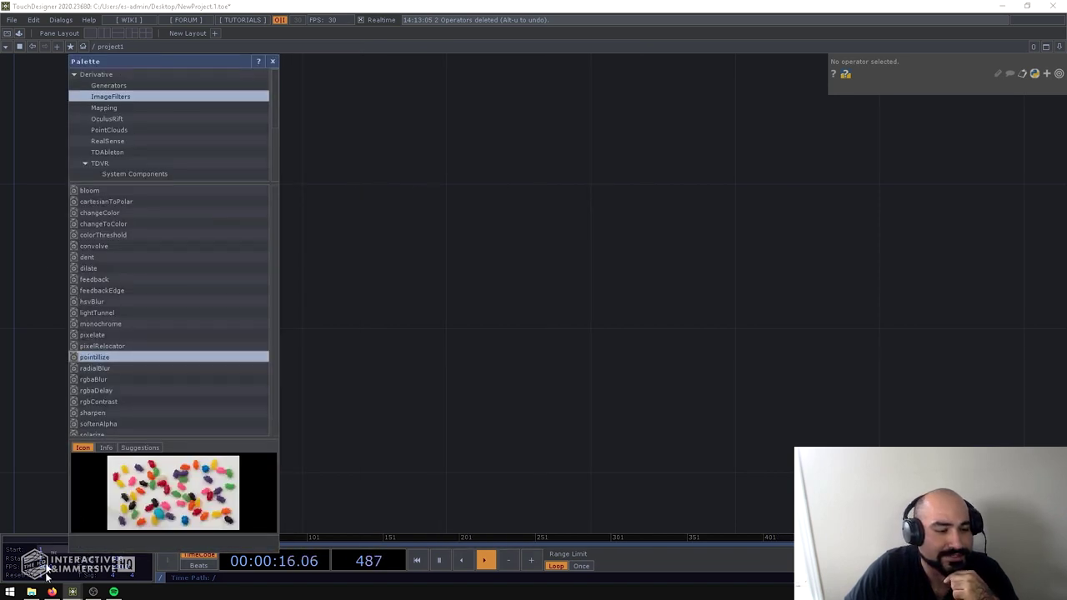
Step: Bring the video BOKK (loop) from the desktop folder into the network as a Movie File In TOP
left_click(31, 592)
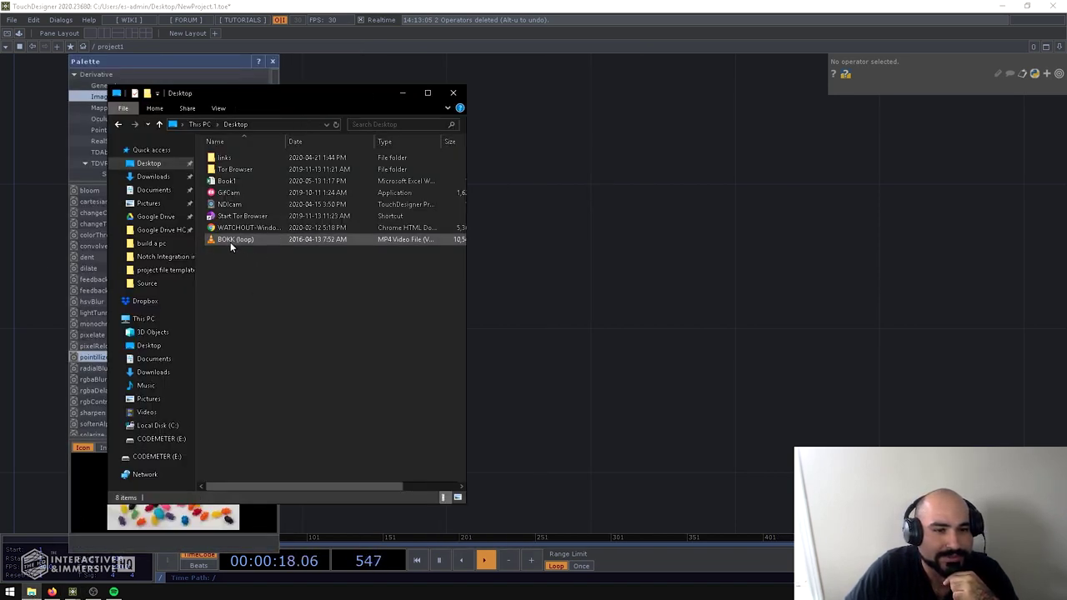
left_click_drag(556, 271, 472, 238)
left_click(407, 95)
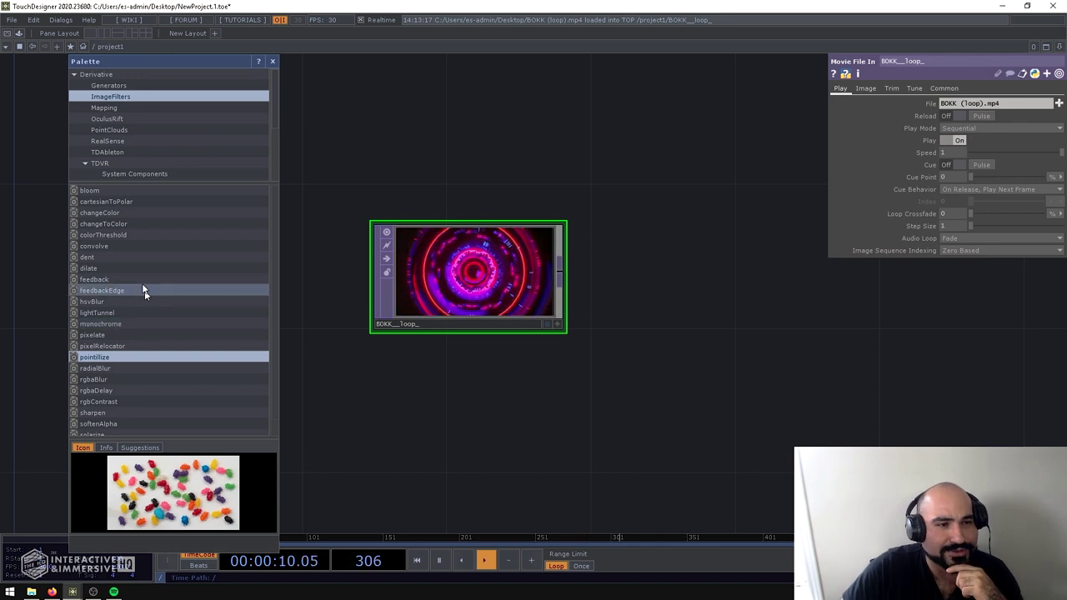
Step: Add the feedbackEdge component from the palette's ImageFilters and connect the BOKK movie to its input
left_click(107, 86)
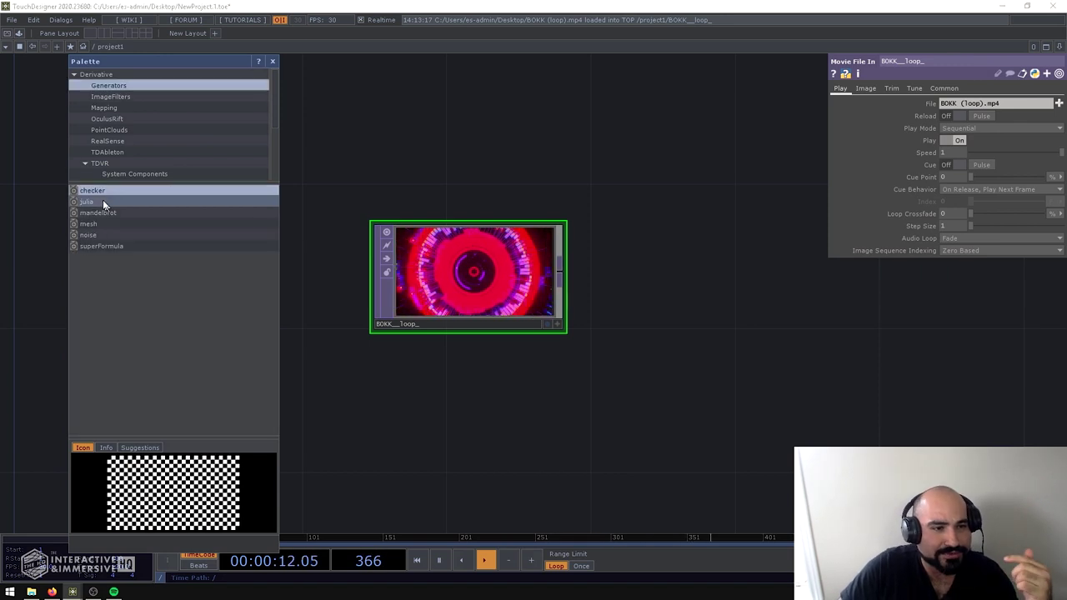
left_click(109, 97)
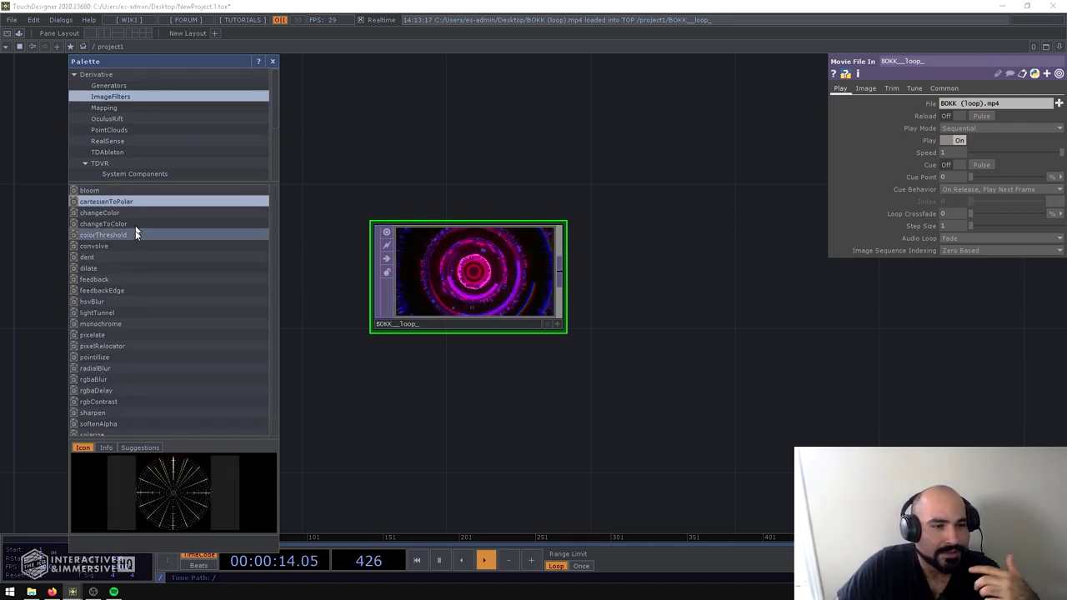
left_click(129, 289)
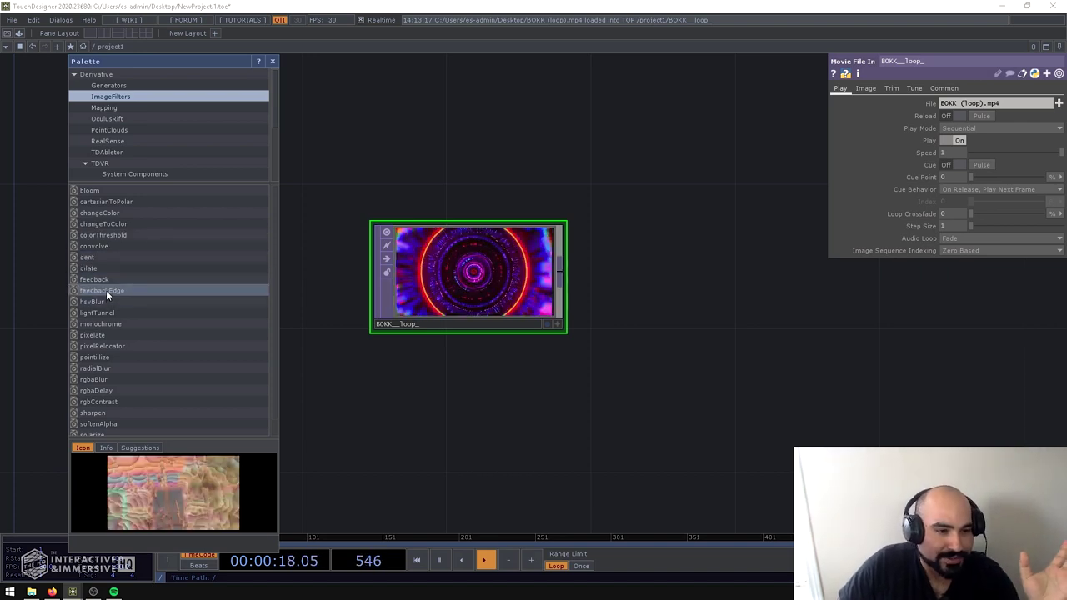
left_click_drag(106, 290, 536, 299)
left_click_drag(707, 275, 709, 280)
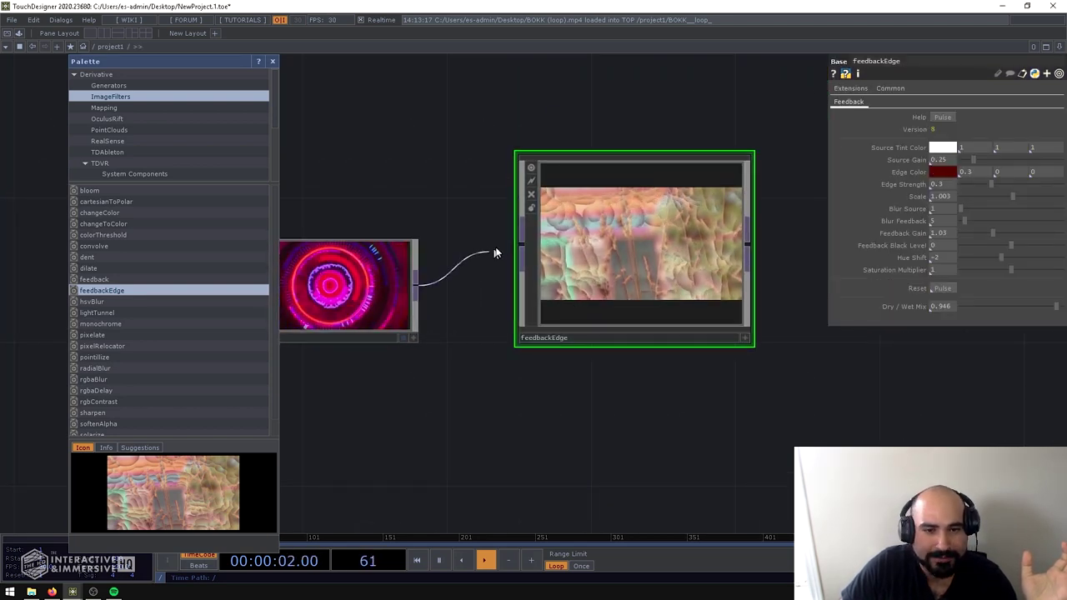
scroll(694, 204, "up", 3)
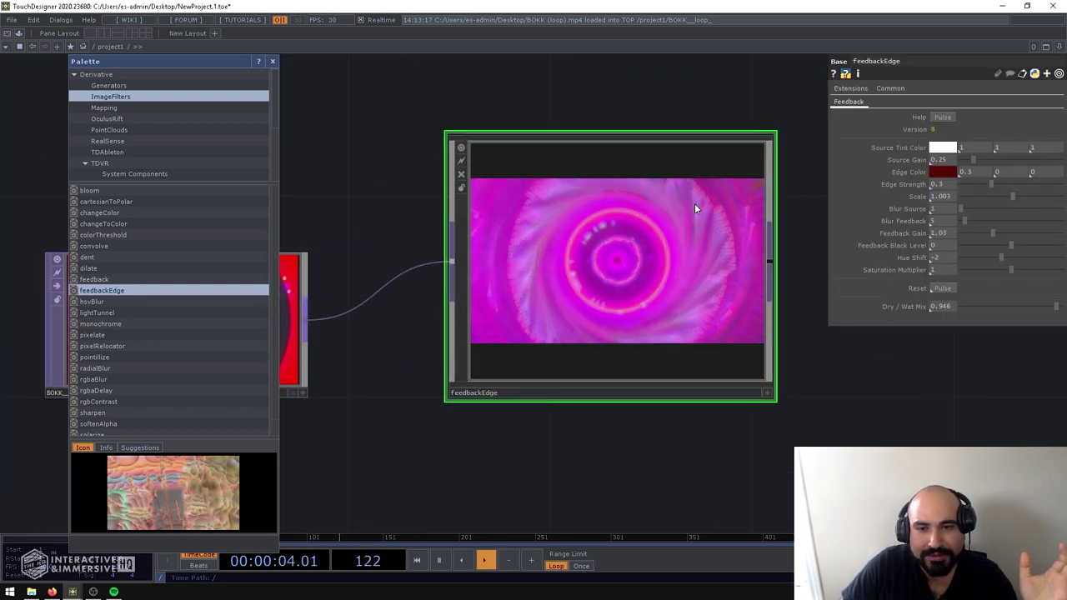
scroll(672, 226, "down", 5)
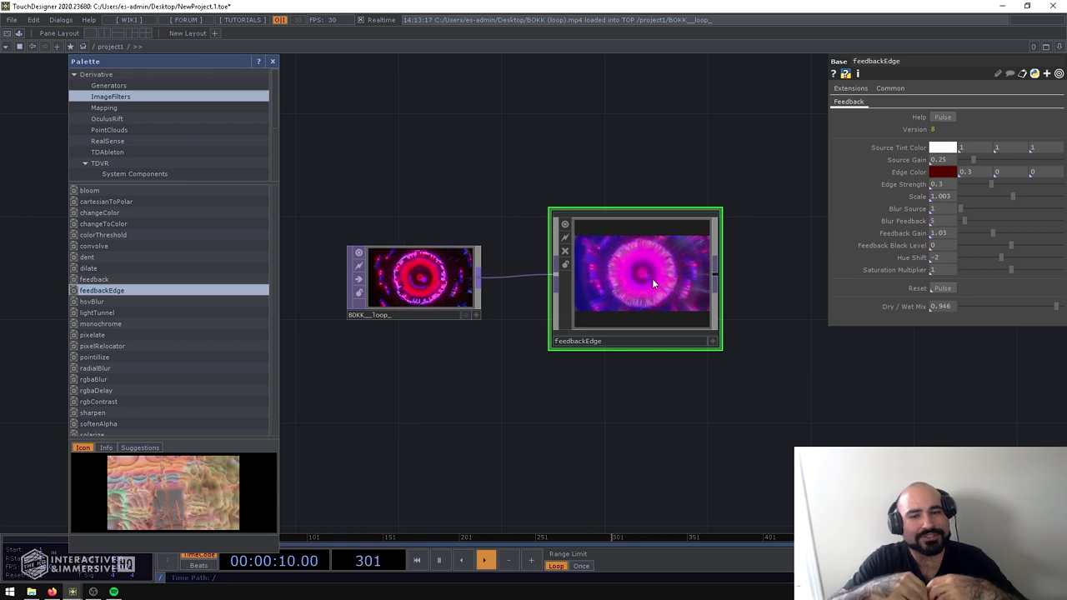
Step: Set feedbackEdge's Source Gain to 0.6, Scale to 1.017, Blur Feedback to 19 and Blur Source to 21
scroll(652, 279, "up", 5)
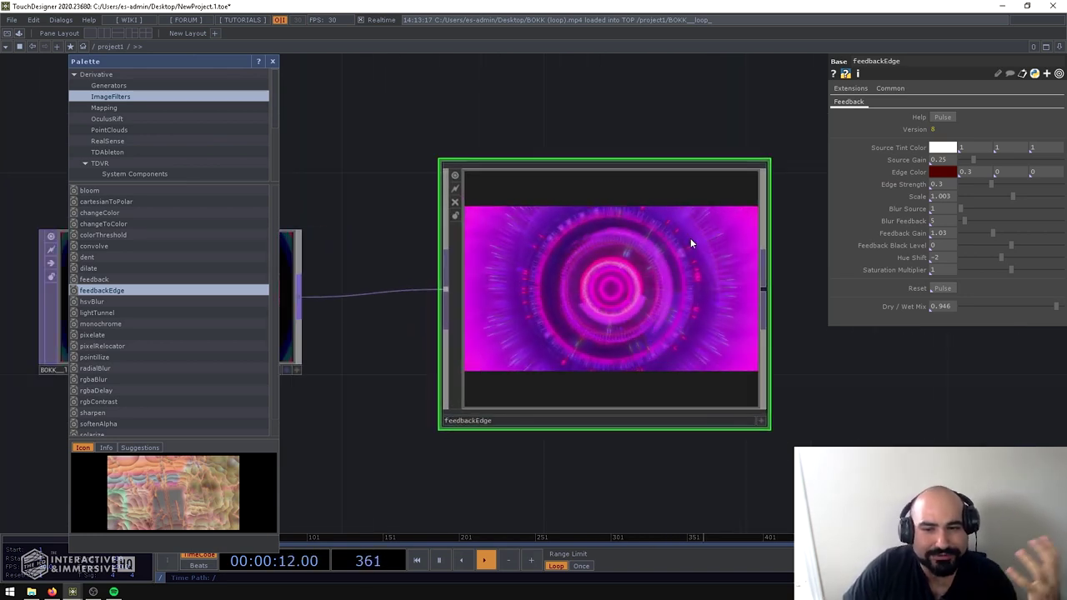
scroll(698, 303, "up", 5)
scroll(664, 303, "down", 4)
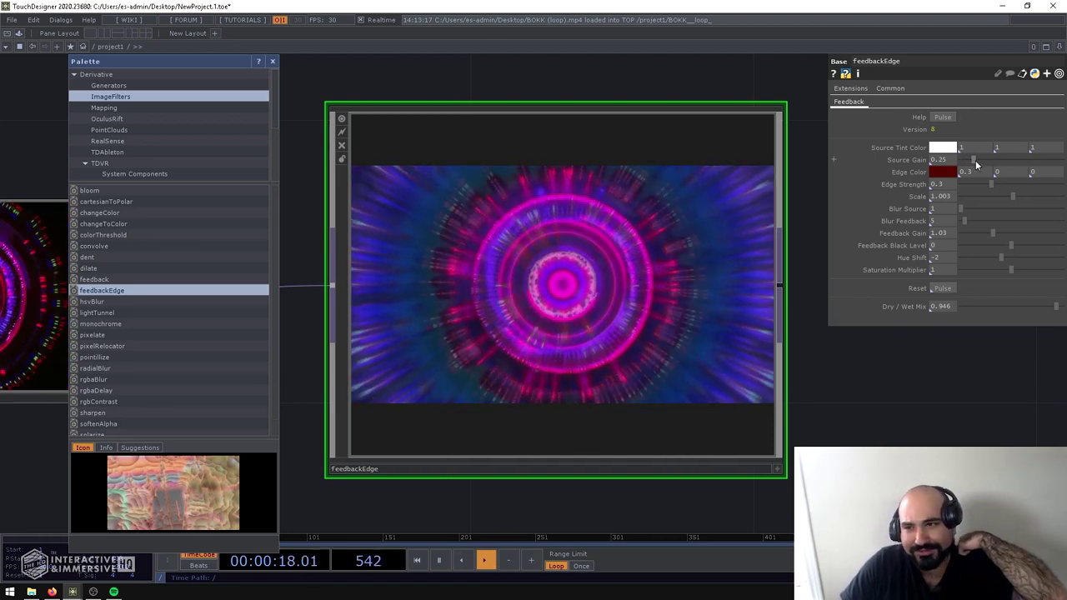
left_click_drag(975, 160, 1020, 196)
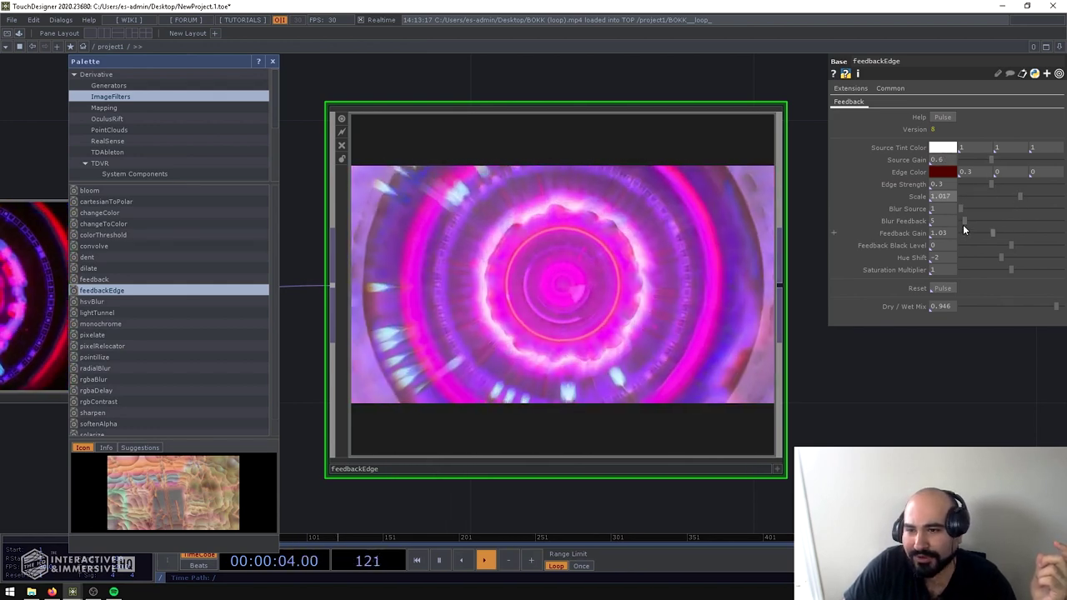
mouse_move(966, 219)
left_mouse_down()
mouse_move(980, 220)
mouse_move(982, 209)
left_mouse_up()
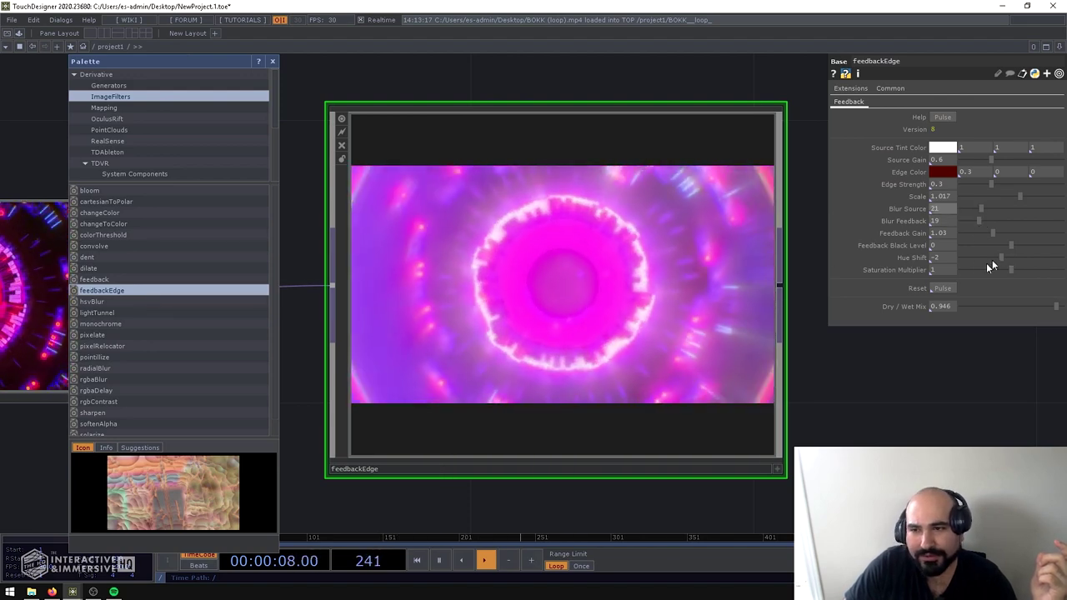
Step: Set feedbackEdge's Feedback Black Level to -0.056, Edge Strength to 0.163 and Source Gain to 0.08
left_click_drag(1009, 243, 983, 248)
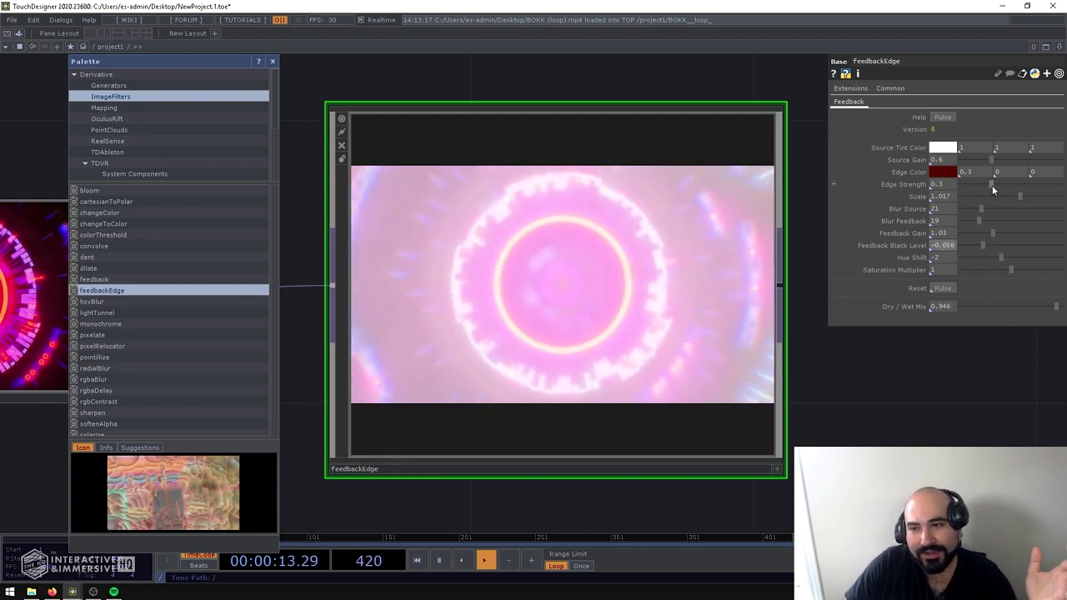
left_click_drag(992, 184, 967, 159)
scroll(726, 231, "down", 2)
scroll(658, 224, "down", 3)
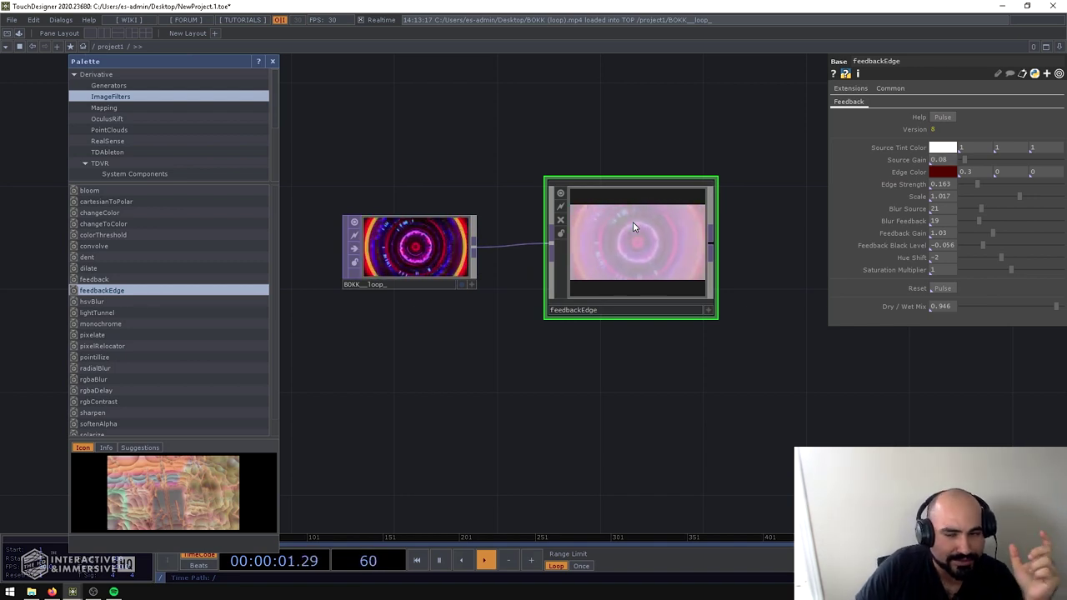
Step: Delete feedbackEdge, add the pixelate component from the palette's ImageFilters, and connect the BOKK movie to its input
key("Delete")
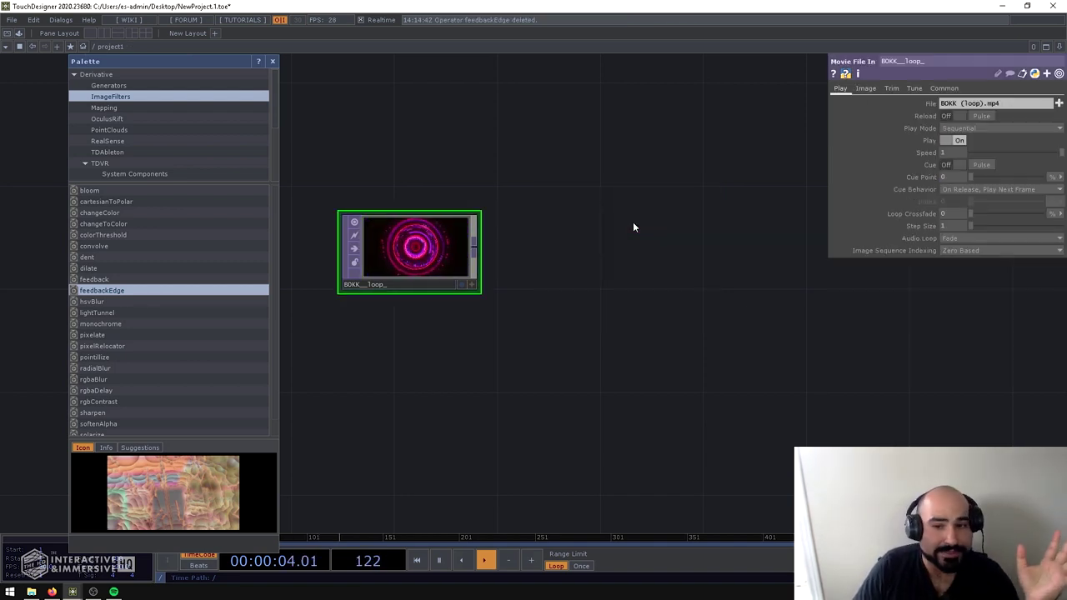
left_click(175, 336)
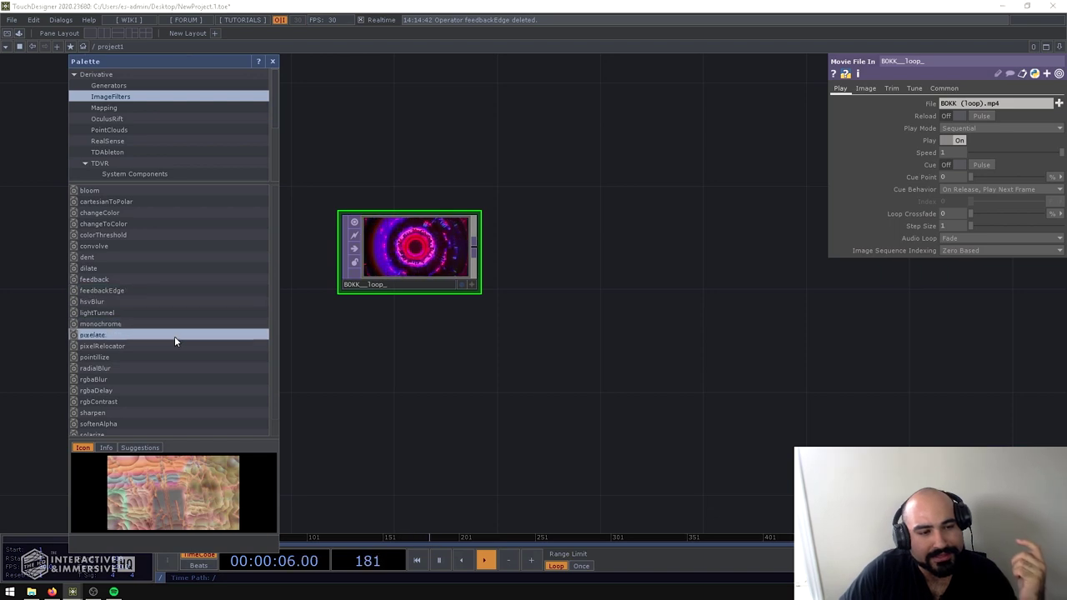
left_click(601, 266)
left_click_drag(669, 208, 644, 263)
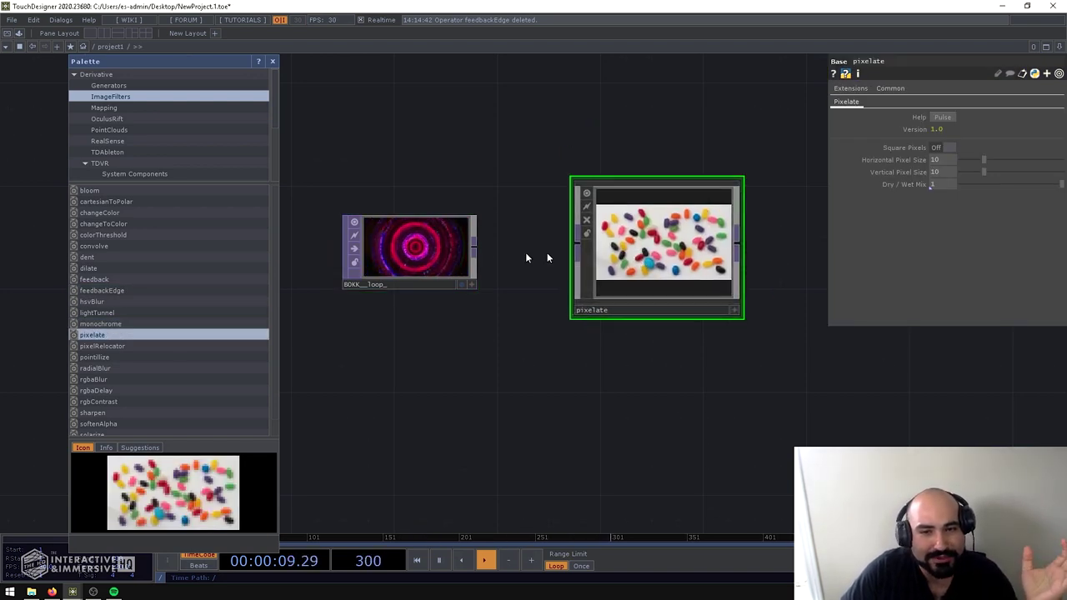
left_click_drag(476, 248, 575, 249)
Step: Set pixelate's Vertical Pixel Size to 40, turn on Square Pixels, and raise the Horizontal Pixel Size to 80
scroll(677, 248, "up", 5)
scroll(778, 191, "up", 2)
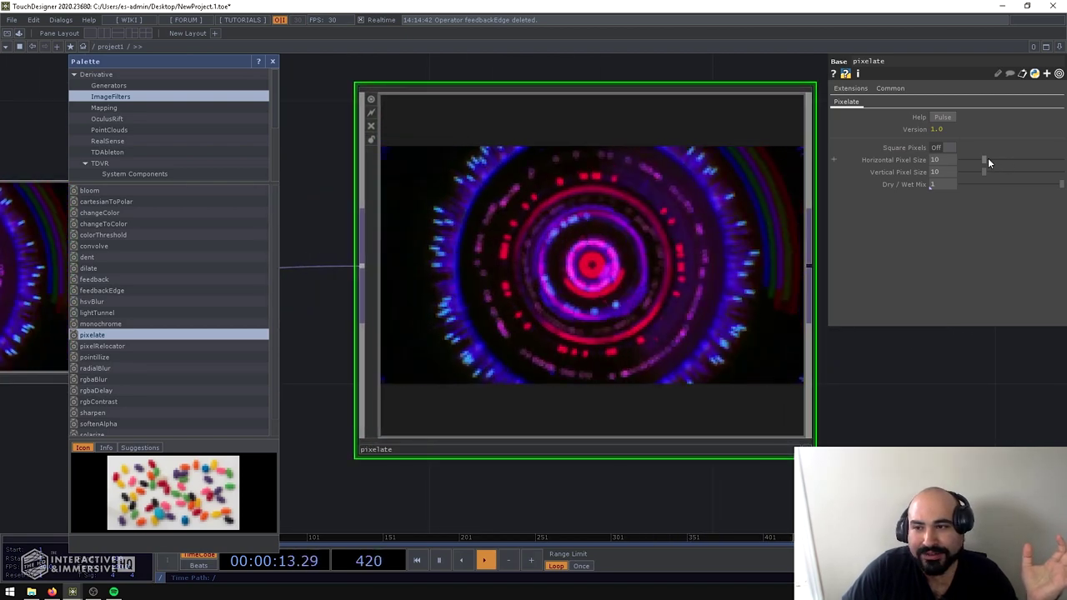
left_click_drag(985, 160, 1063, 155)
left_click_drag(984, 172, 1056, 171)
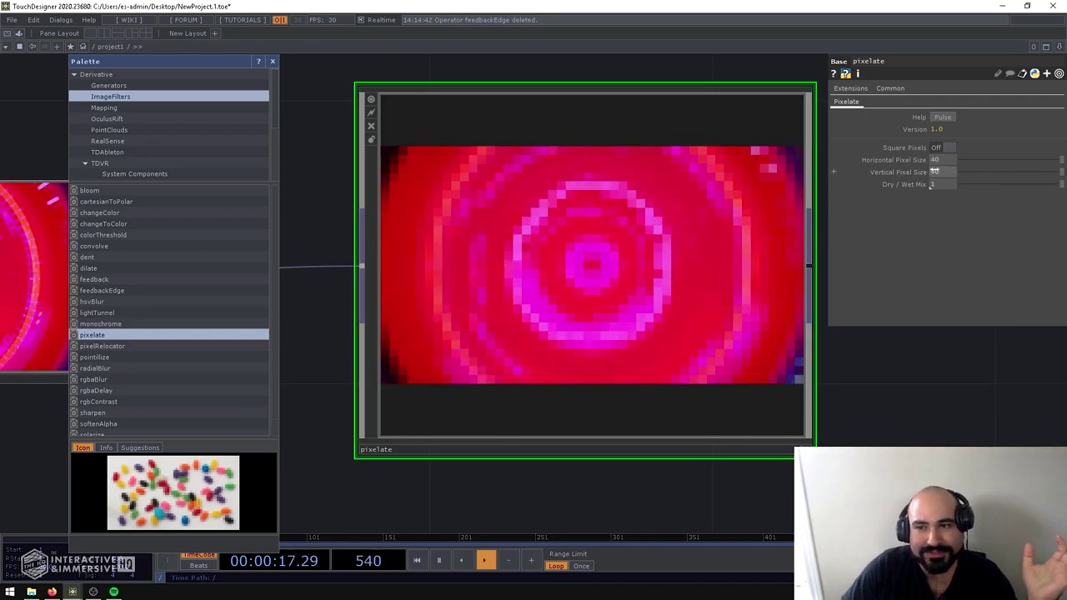
left_click(939, 148)
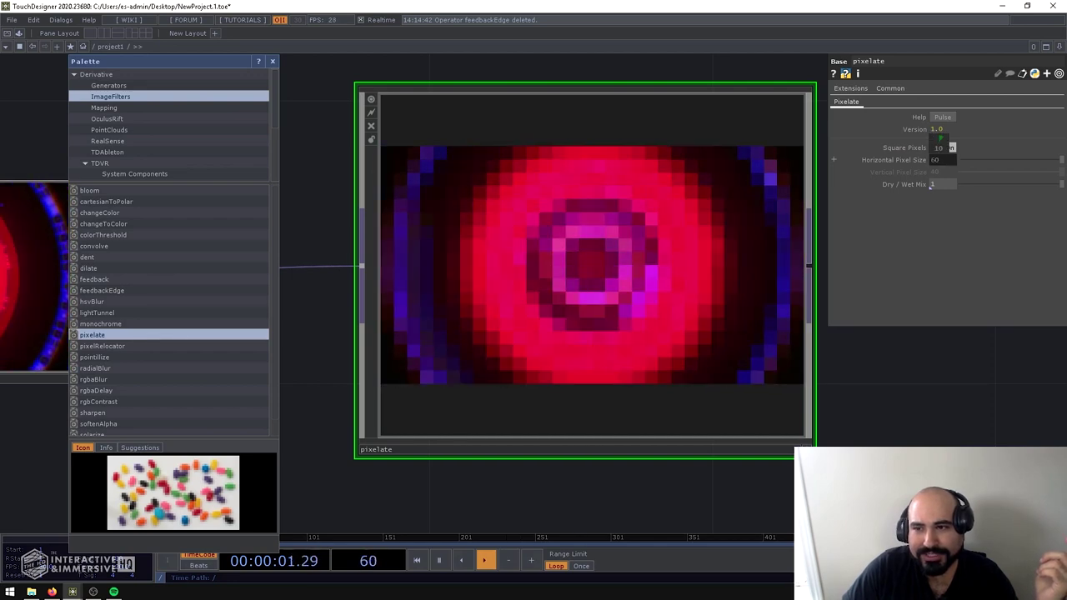
left_click(940, 137)
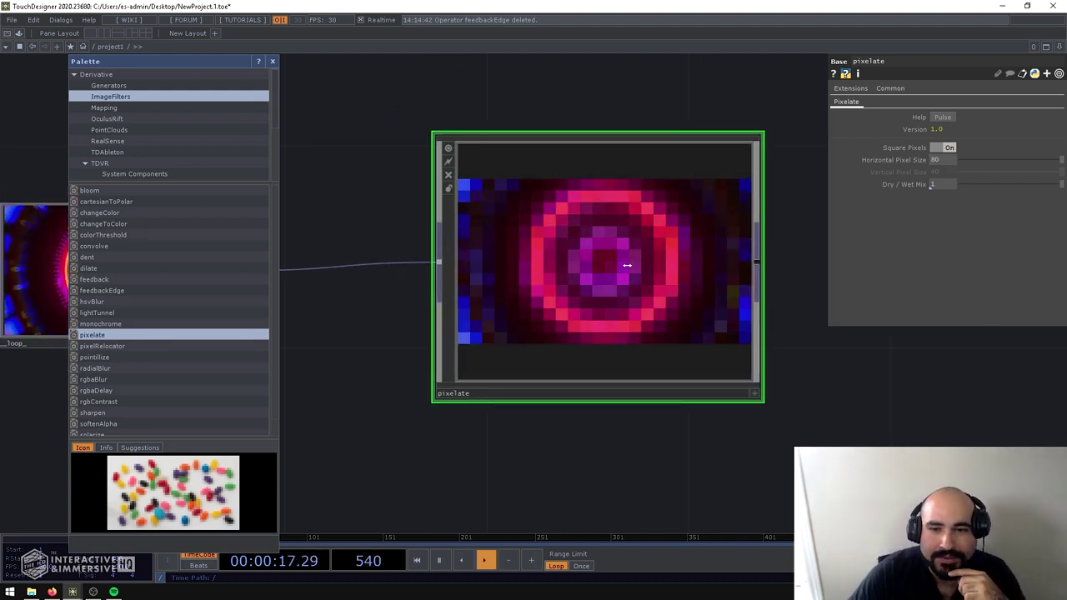
Step: Replace pixelate with the pointillize image filter, move the palette aside, and connect the BOKK movie to pointillize
key("Delete")
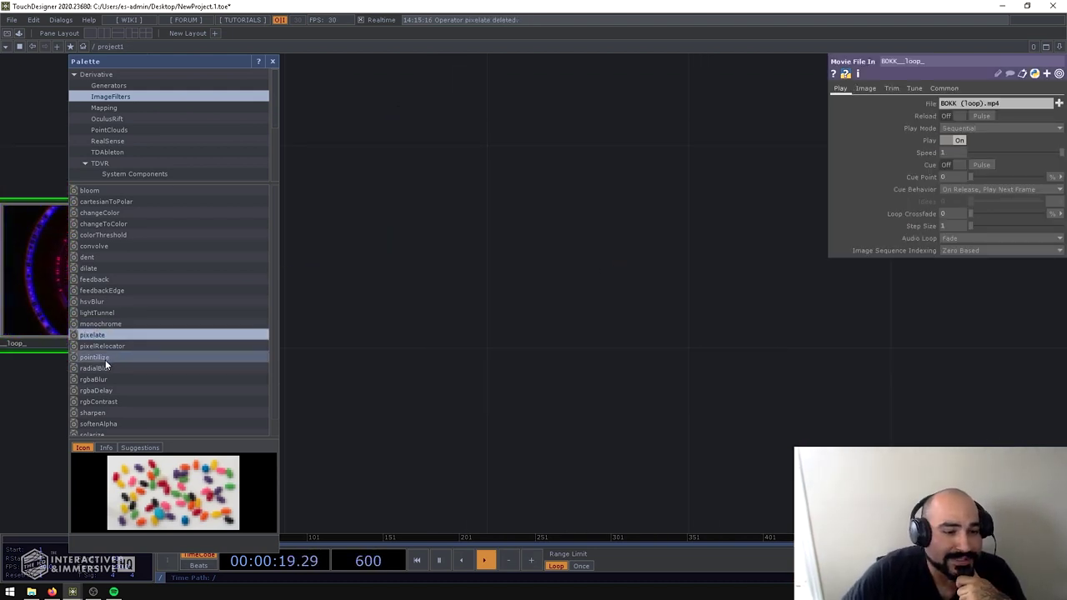
left_click(442, 309)
left_click_drag(516, 197, 461, 243)
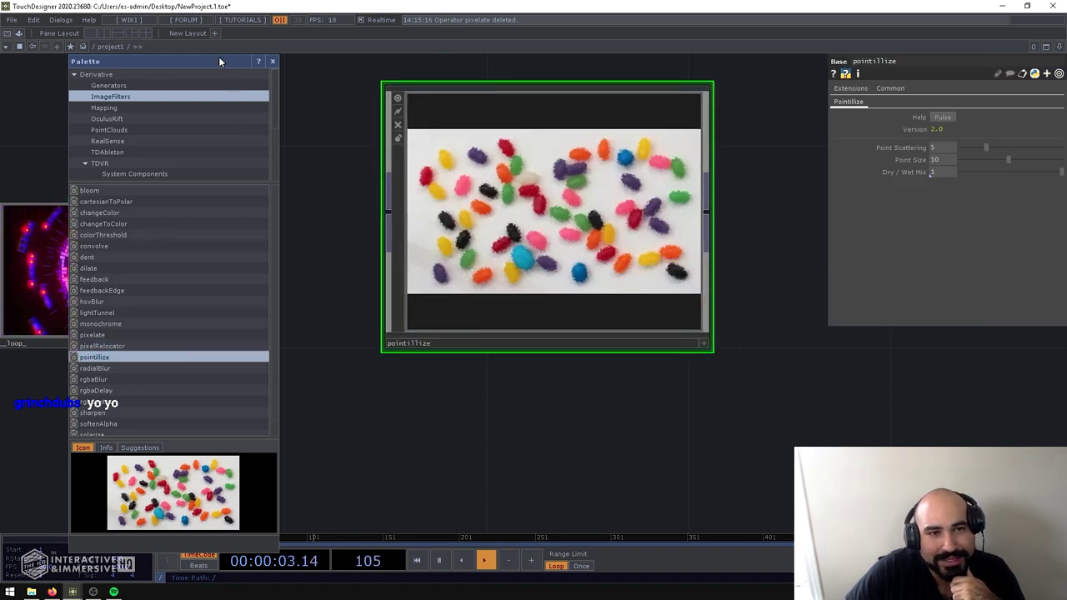
left_click_drag(219, 61, 151, 118)
left_click_drag(336, 155, 439, 151)
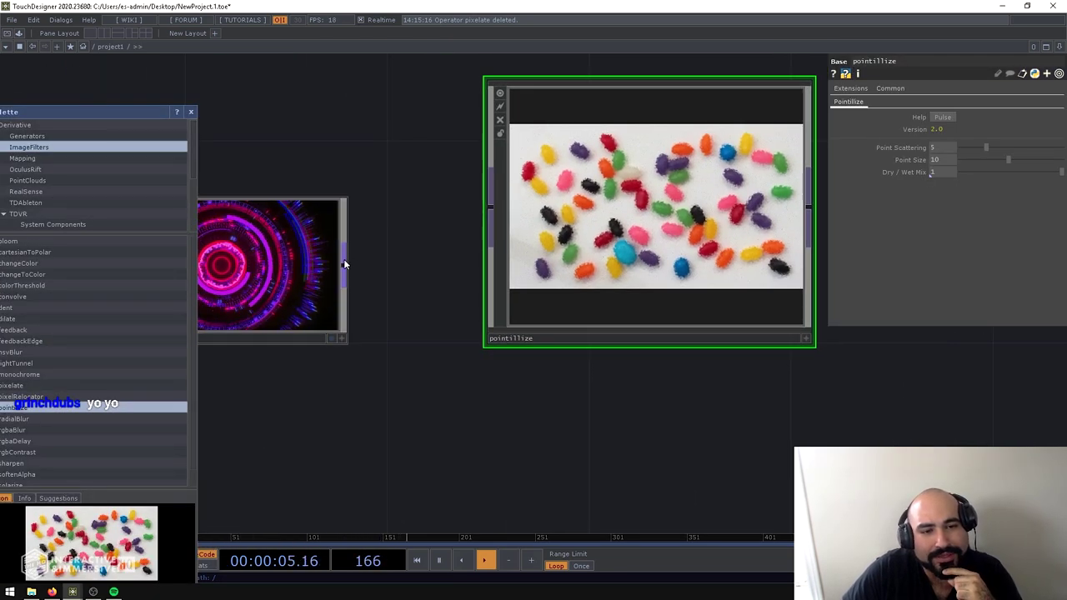
left_click_drag(395, 290, 627, 202)
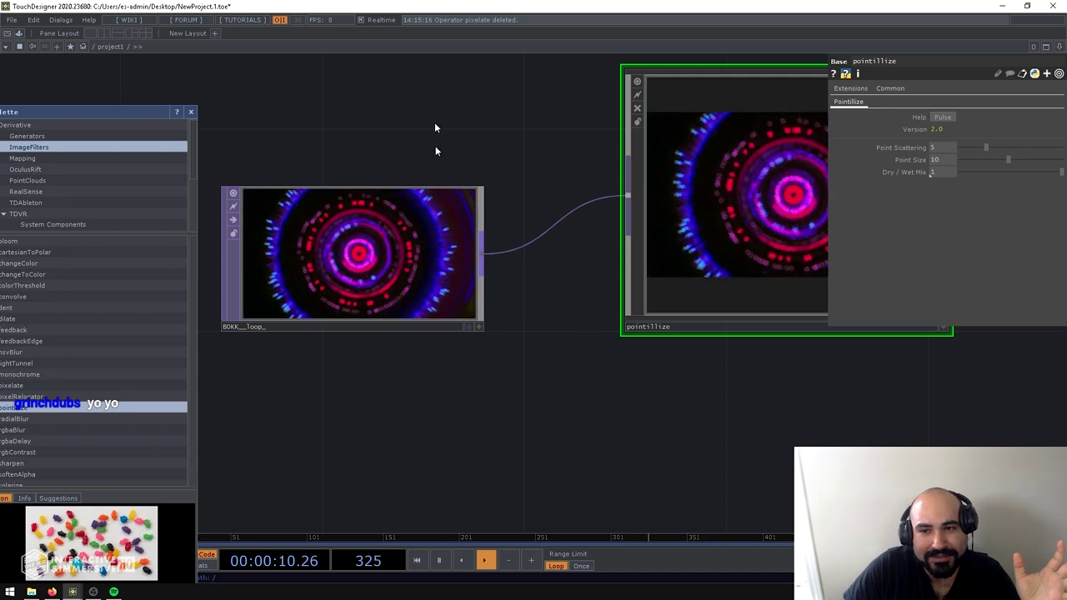
Step: Disconnect the BOKK movie from pointillize and add a Resolution TOP to the movie's output, placed between the two
right_click(560, 219)
left_click(584, 246)
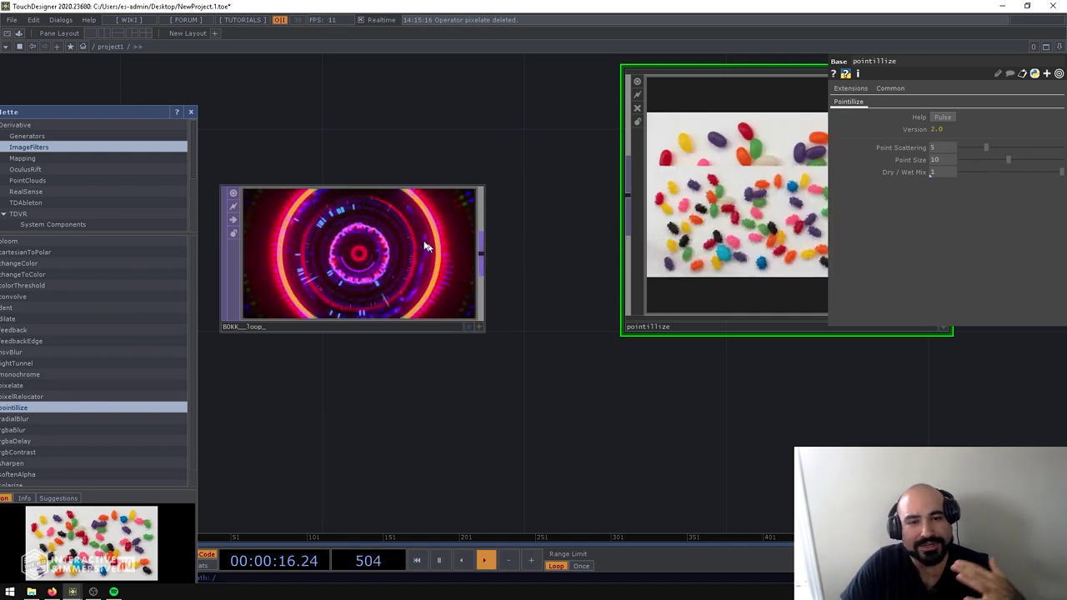
left_click_drag(423, 240, 335, 259)
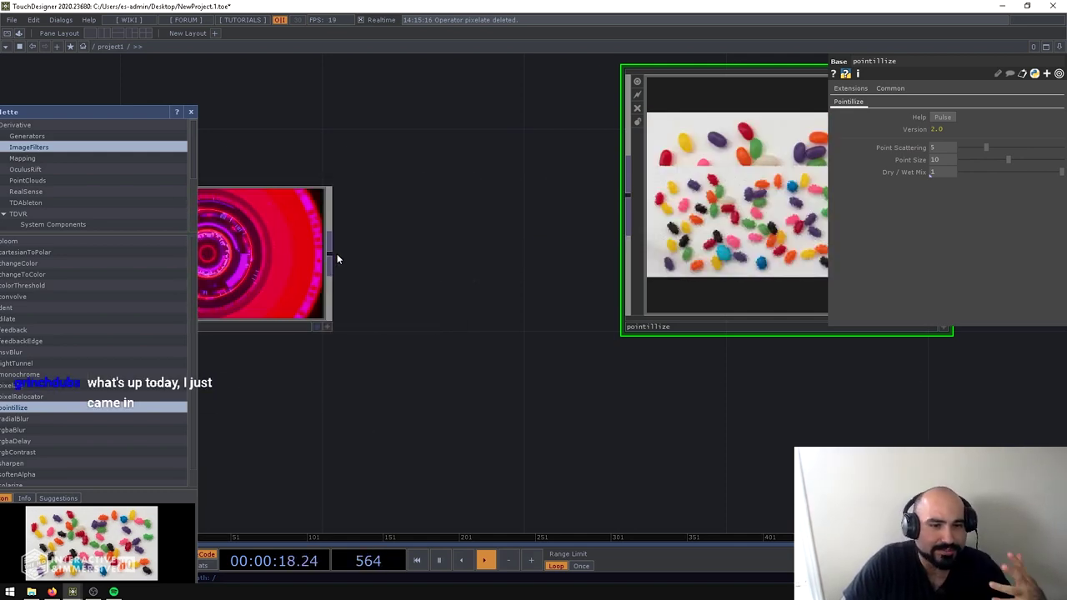
right_click(333, 255)
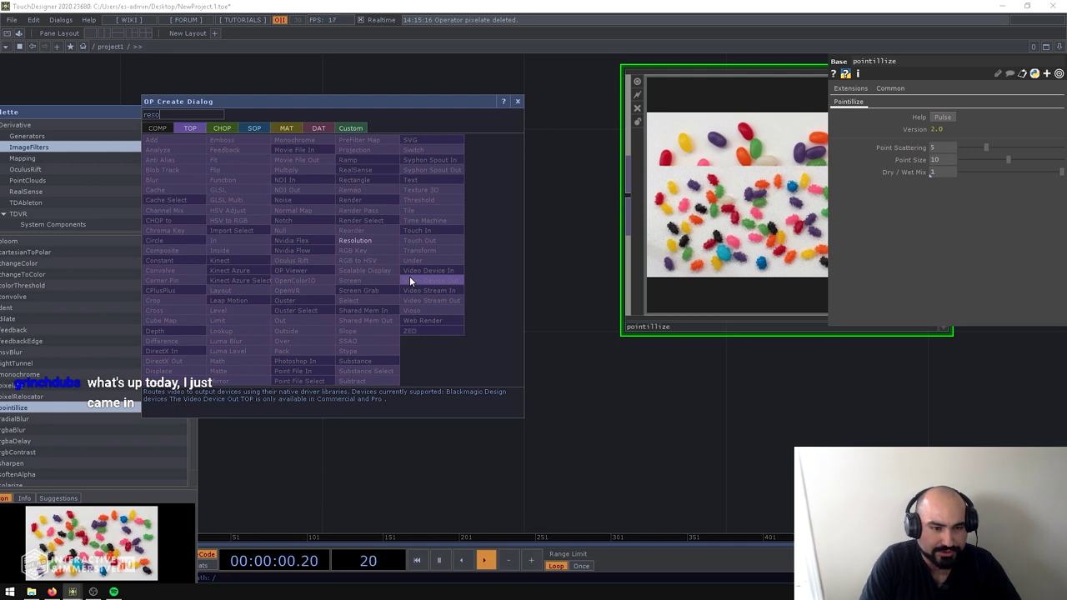
left_click(367, 241)
left_click(535, 250)
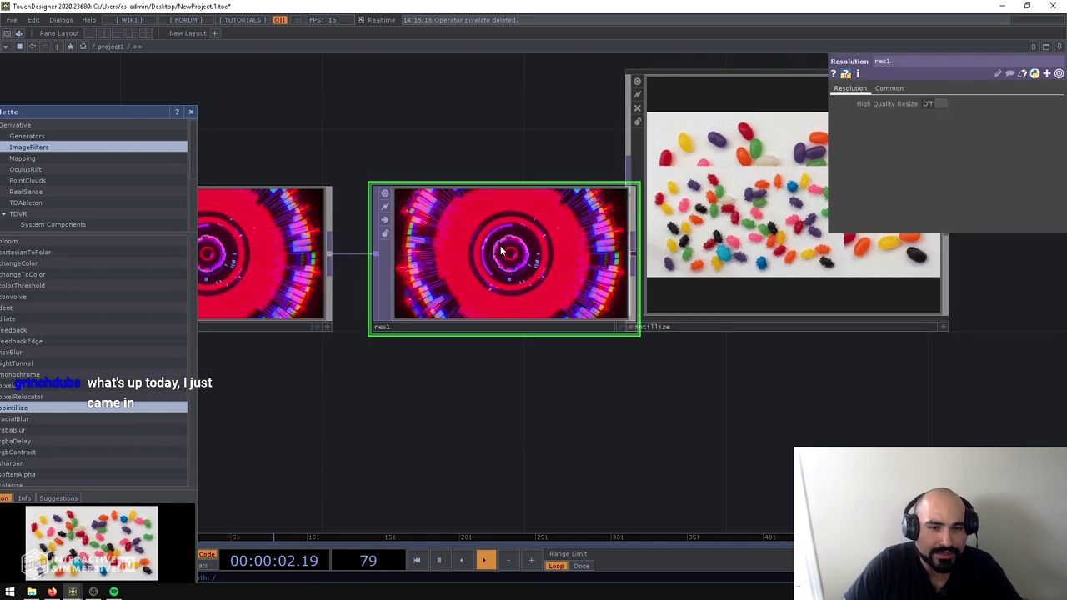
left_click_drag(535, 250, 454, 253)
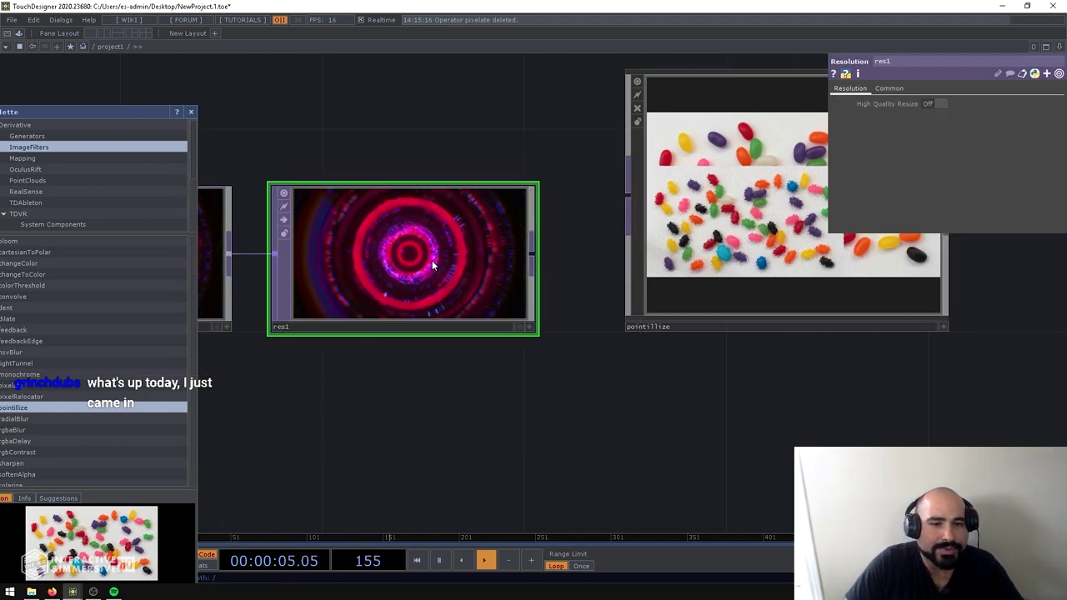
Step: Set the Resolution TOP's Output Resolution to Half and connect it to pointillize's input
left_click(893, 89)
left_click(927, 102)
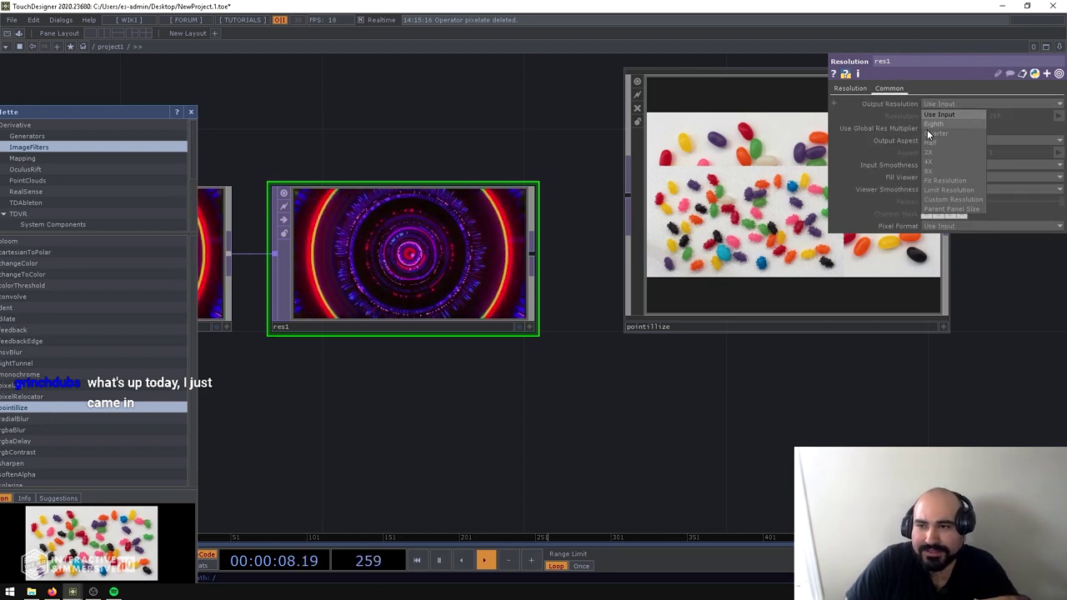
left_click(928, 143)
left_click_drag(543, 142, 455, 175)
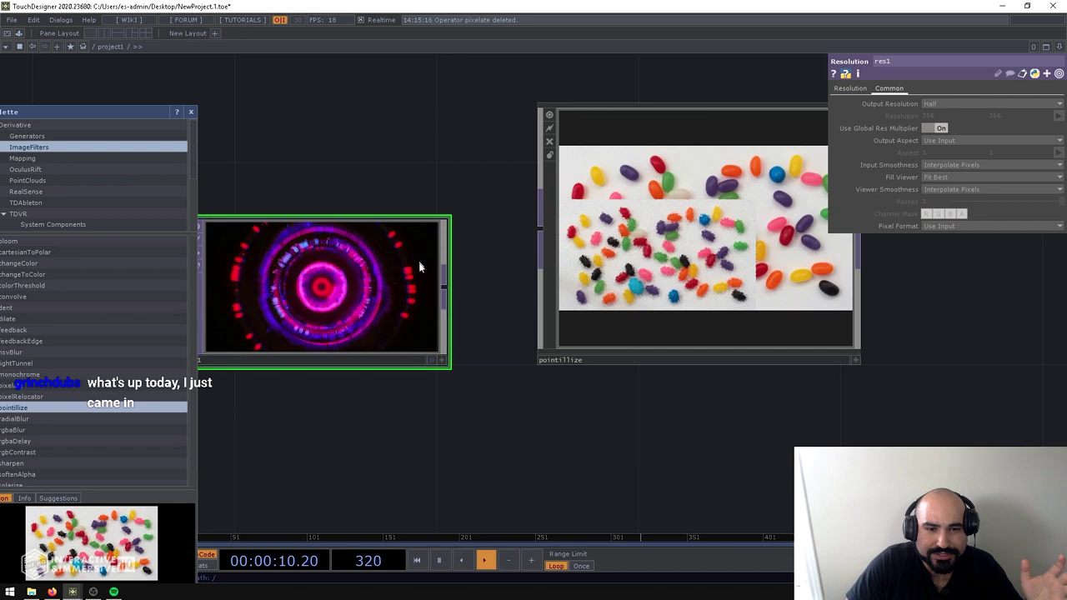
left_click_drag(447, 288, 540, 228)
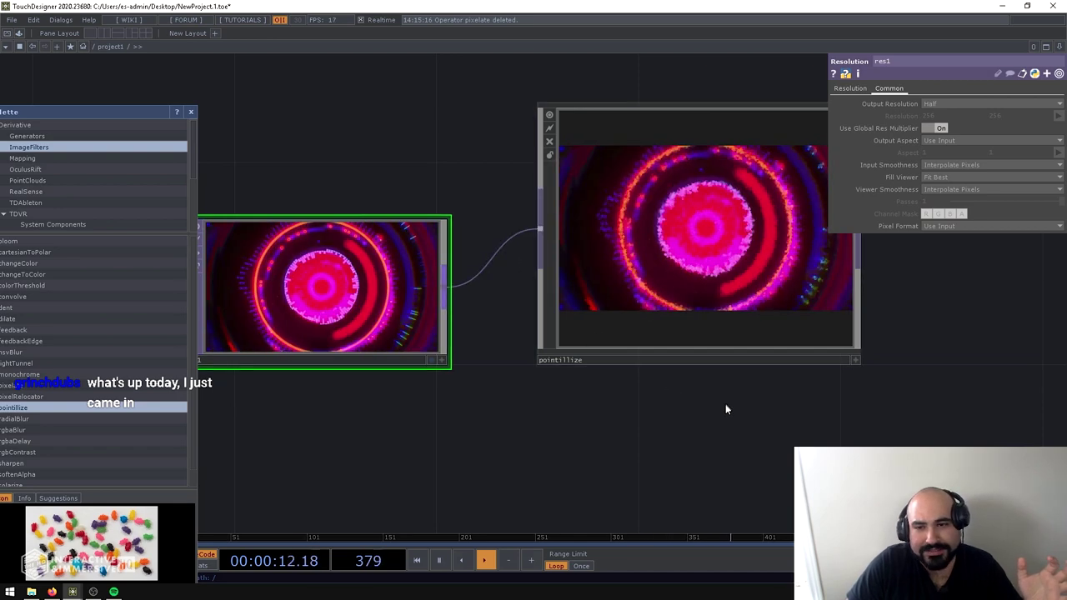
Step: Try pointillize with a Point Size of 20 and far larger, return it to 10, and set Point Scattering to 41.4
left_click_drag(663, 319, 531, 319)
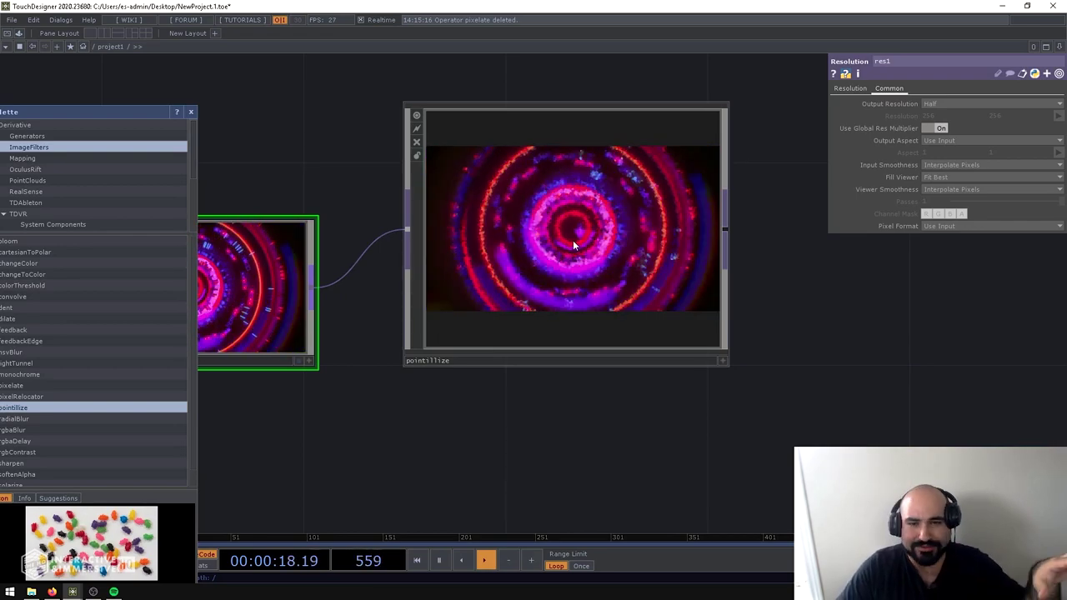
scroll(573, 240, "up", 5)
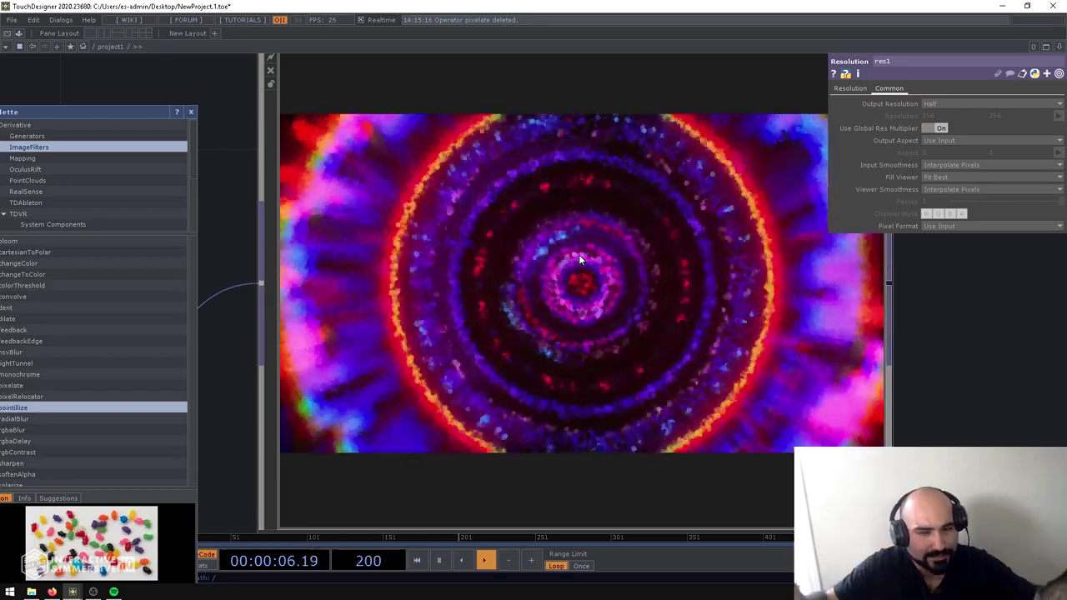
left_click(578, 254)
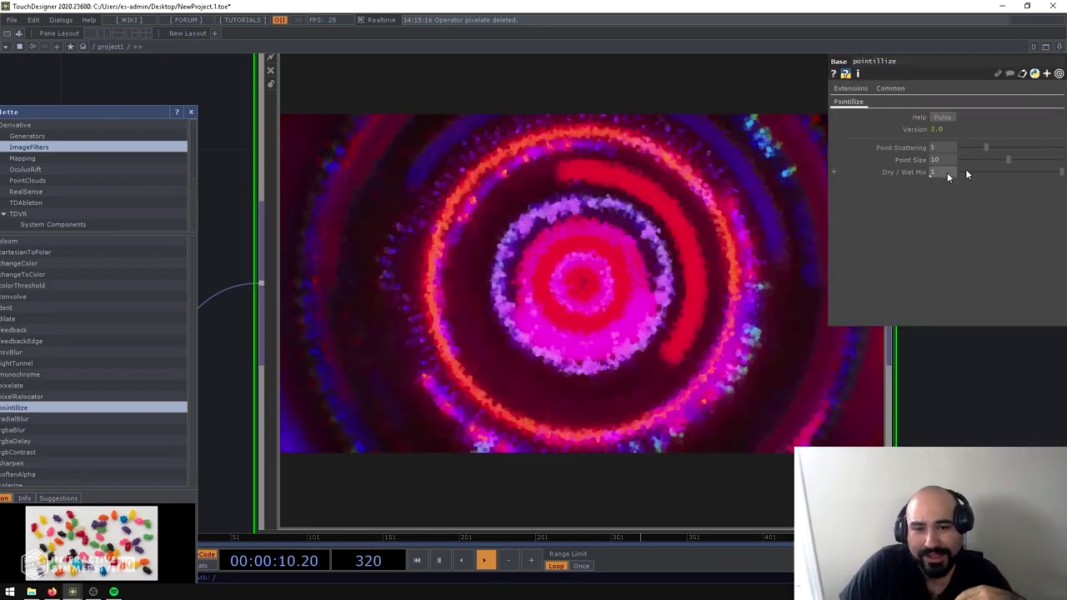
left_click_drag(1011, 159, 1062, 159)
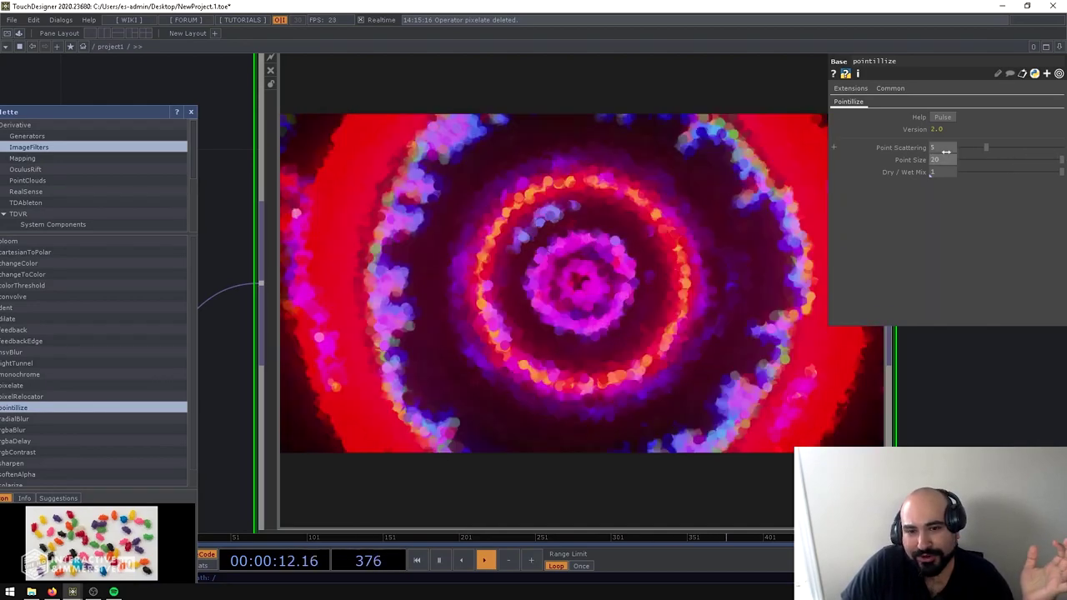
middle_click_drag(938, 159, 939, 210)
middle_click_drag(937, 161, 940, 160)
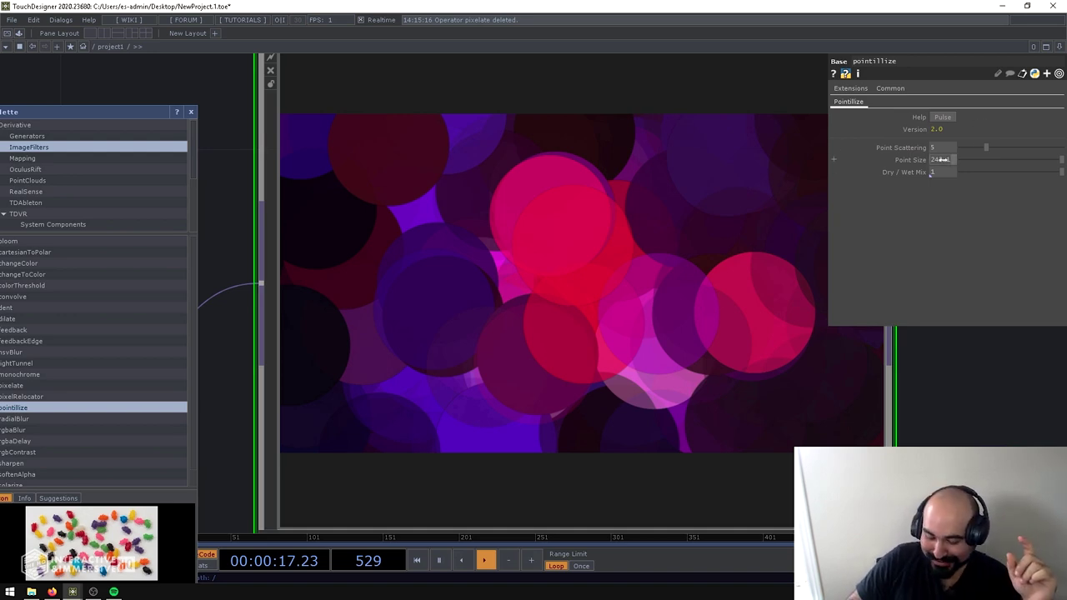
left_click_drag(943, 159, 951, 159)
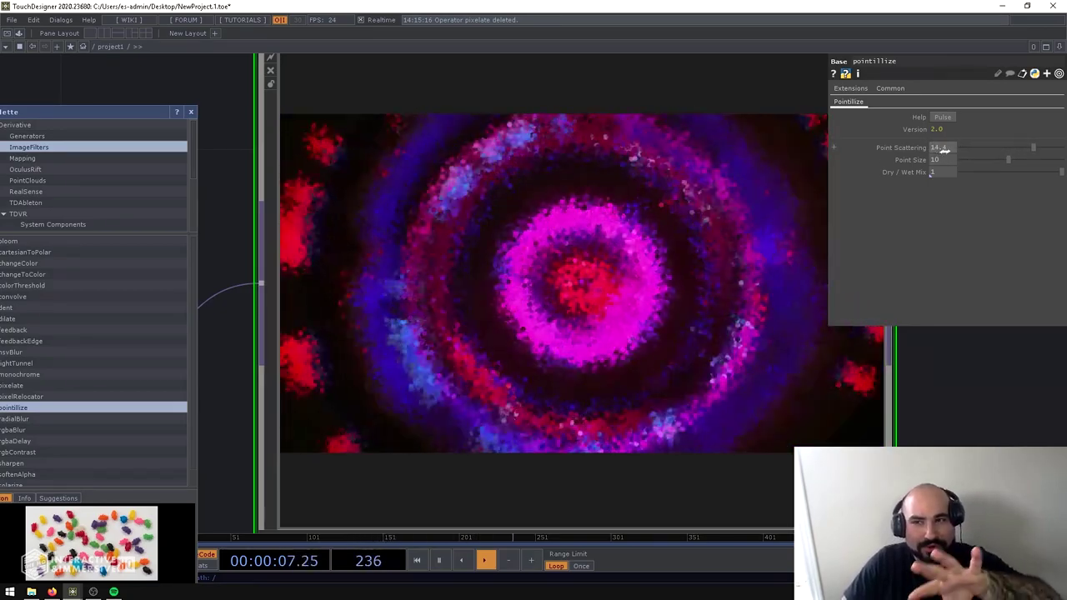
middle_click_drag(950, 148, 947, 147)
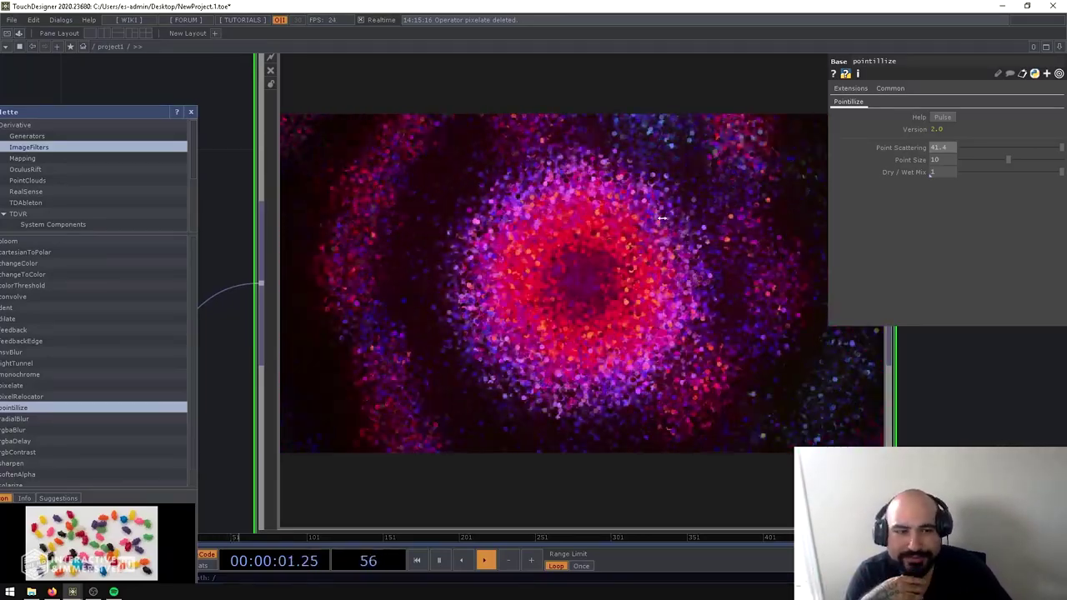
Step: Delete pointillize, add the pixelRelocator image filter beside the Resolution TOP, and close the palette
left_click(618, 244)
scroll(619, 244, "down", 5)
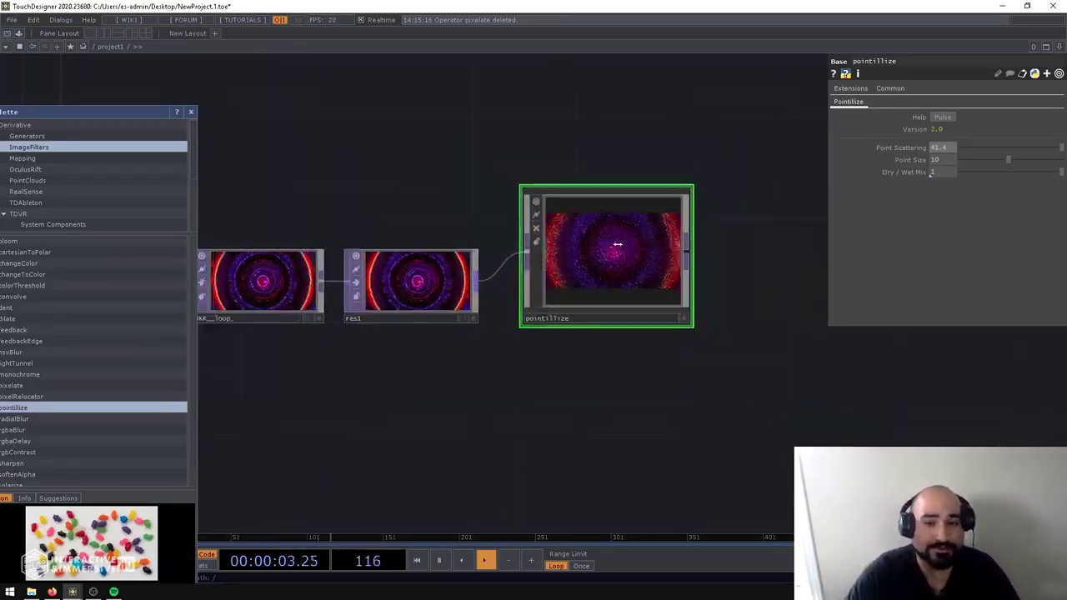
key("Delete")
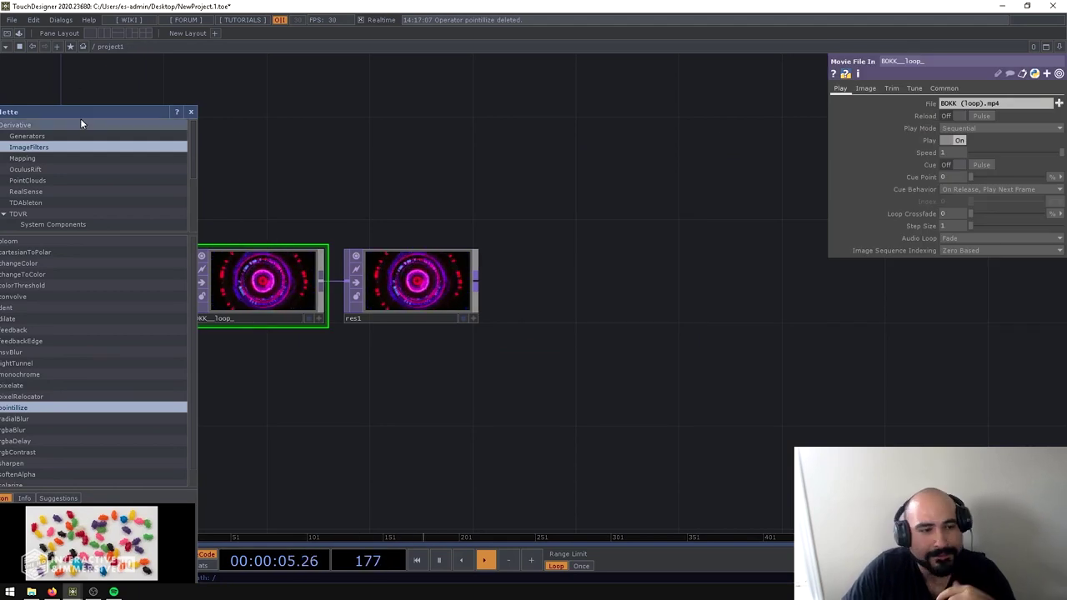
left_click_drag(78, 117, 99, 69)
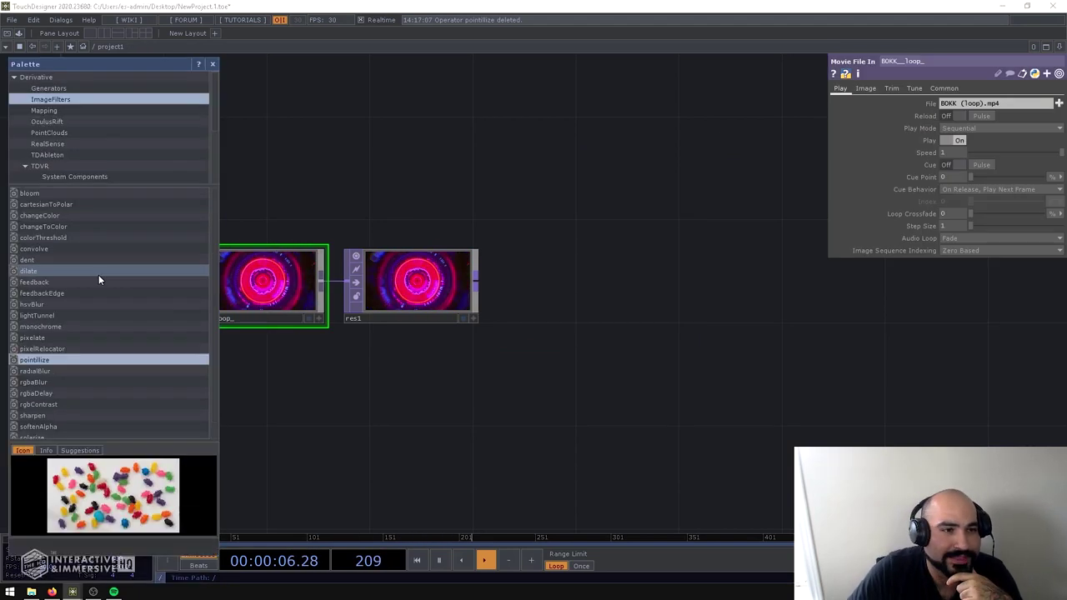
left_click(36, 351)
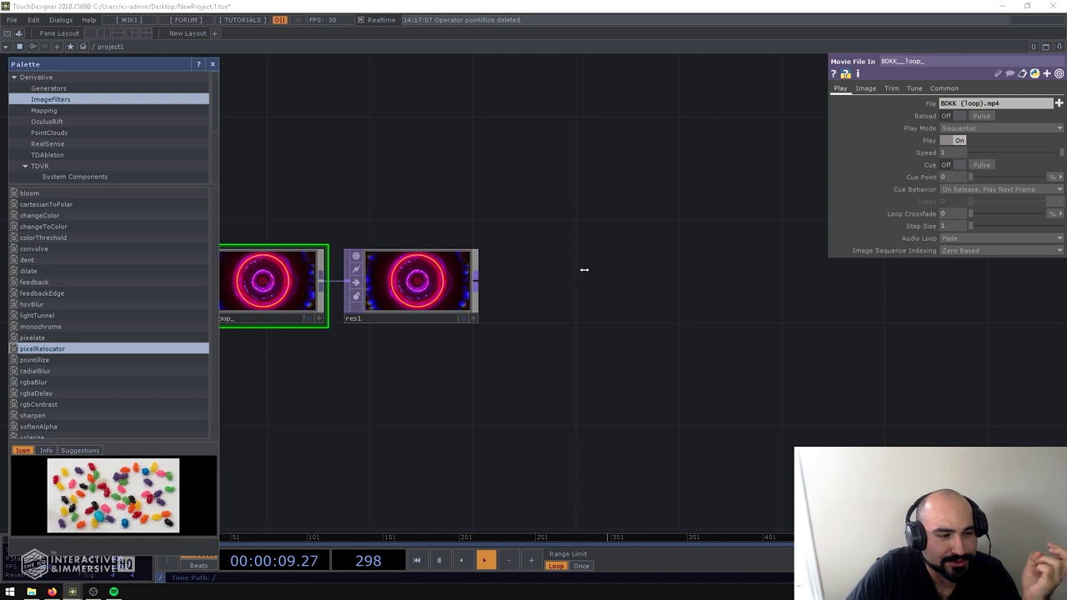
left_click_drag(572, 279, 583, 134)
left_click_drag(672, 222, 608, 278)
left_click(214, 65)
Step: Set the Resolution TOP's Output Resolution to Quarter and connect it to pixelRelocator's first input
scroll(659, 248, "up", 5)
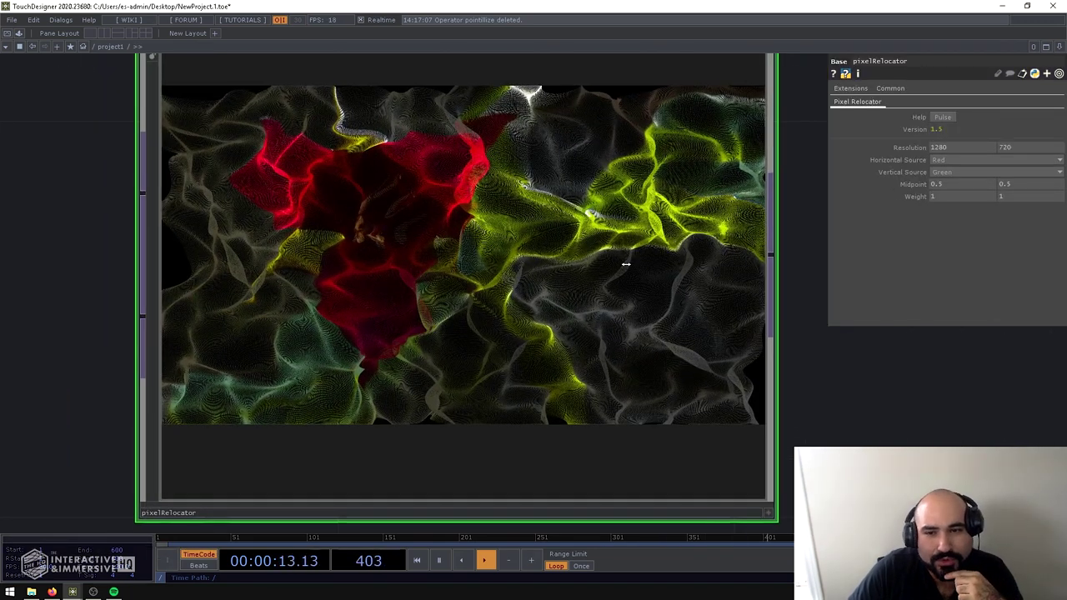
scroll(627, 265, "down", 3)
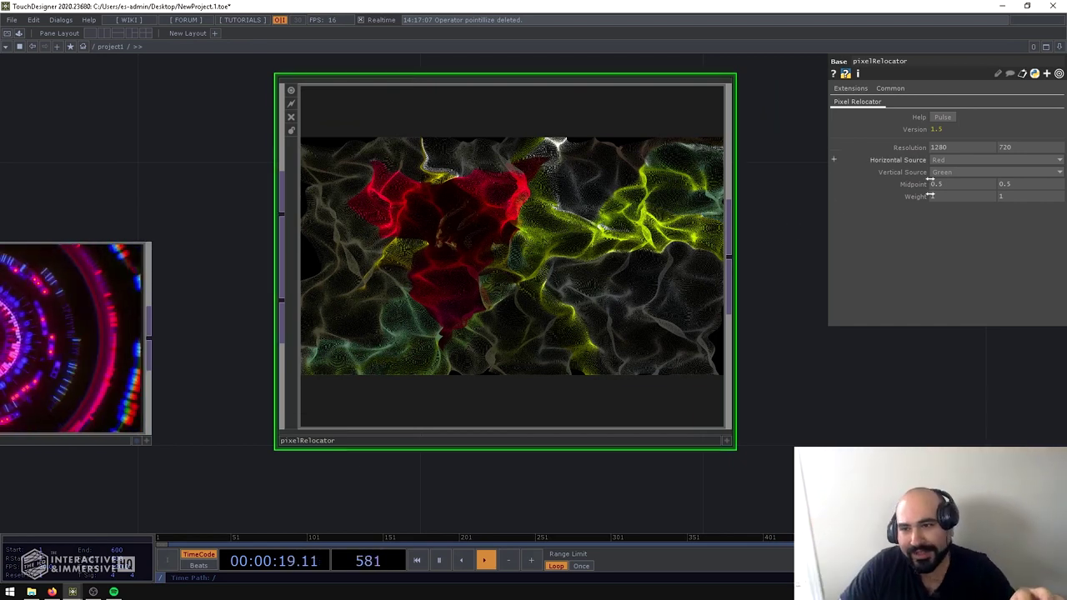
mouse_move(938, 183)
left_mouse_down()
mouse_move(951, 183)
mouse_move(939, 186)
mouse_move(941, 176)
left_mouse_up()
scroll(527, 250, "down", 5)
left_click_drag(527, 250, 571, 250)
left_click(375, 271)
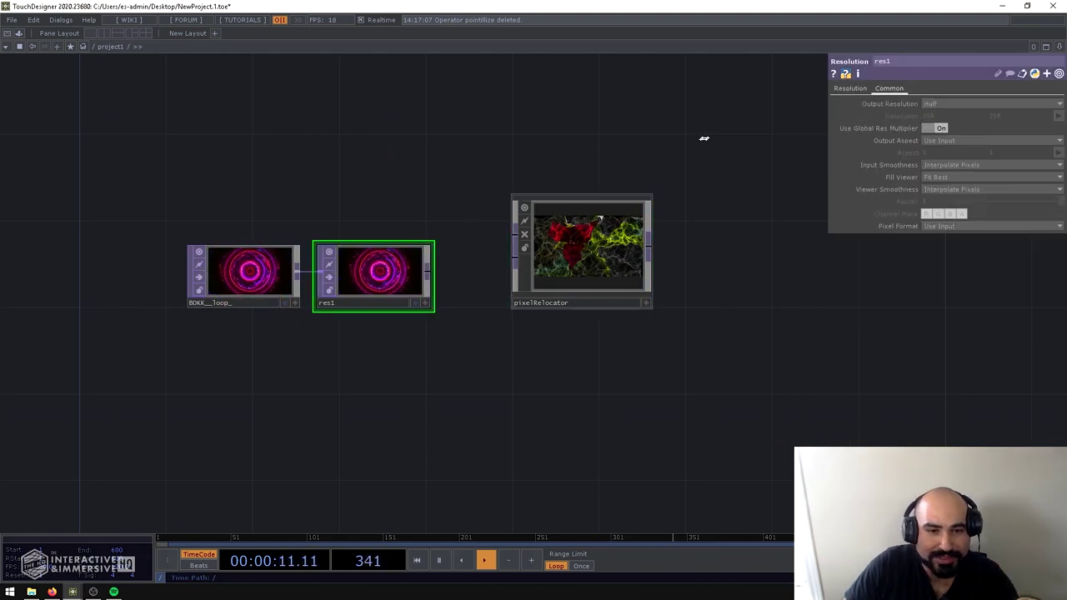
left_click(940, 102)
left_click(938, 129)
scroll(524, 234, "up", 2)
scroll(521, 236, "up", 2)
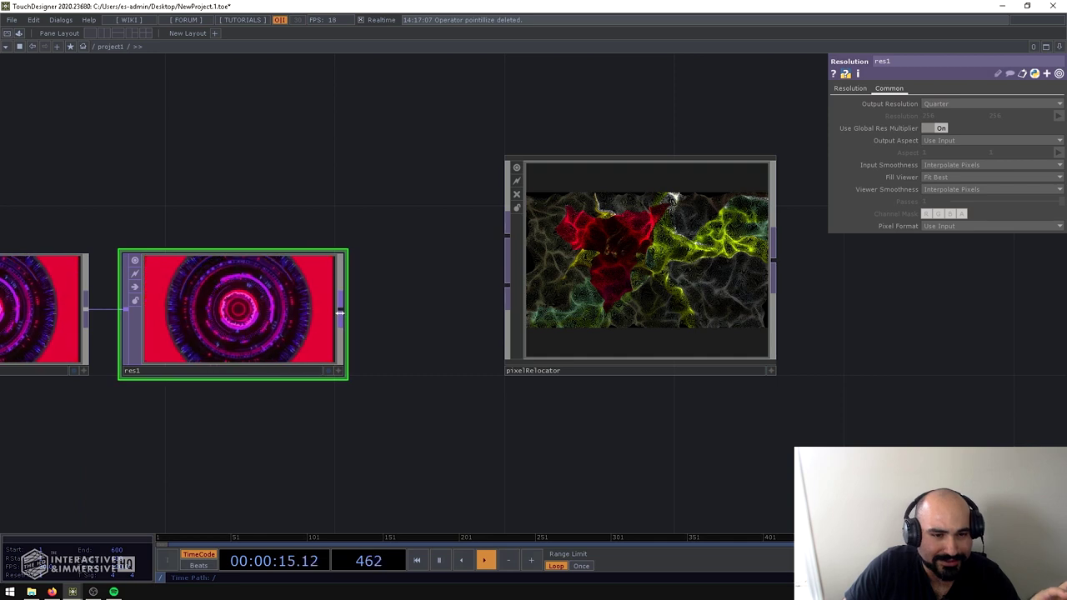
scroll(697, 257, "up", 3)
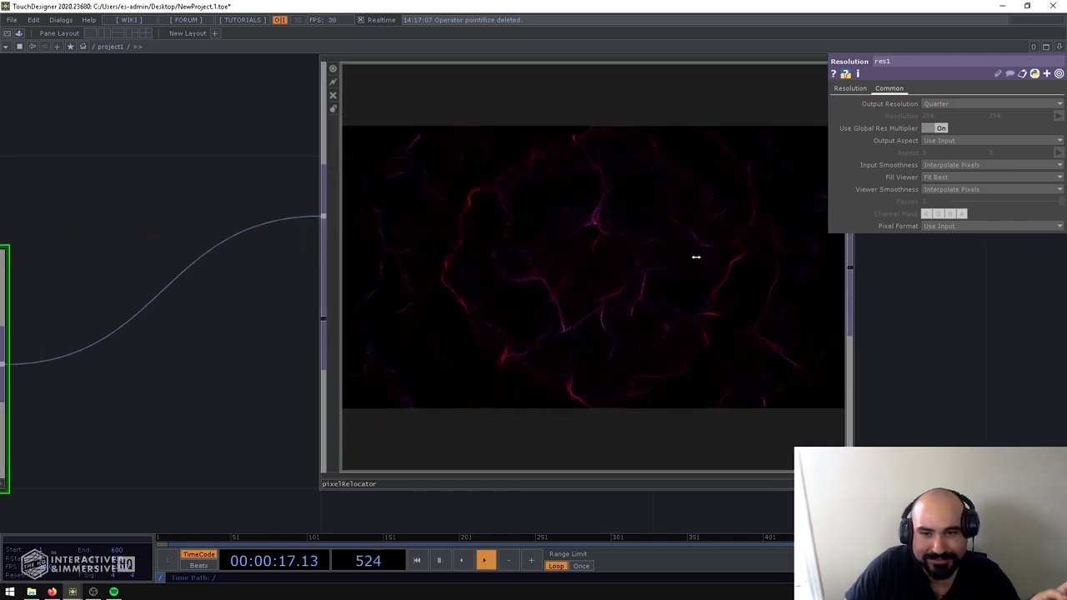
Step: Set pixelRelocator's Weight to -0.6 horizontally and -4.09 vertically
scroll(682, 266, "up", 2)
scroll(682, 263, "down", 2)
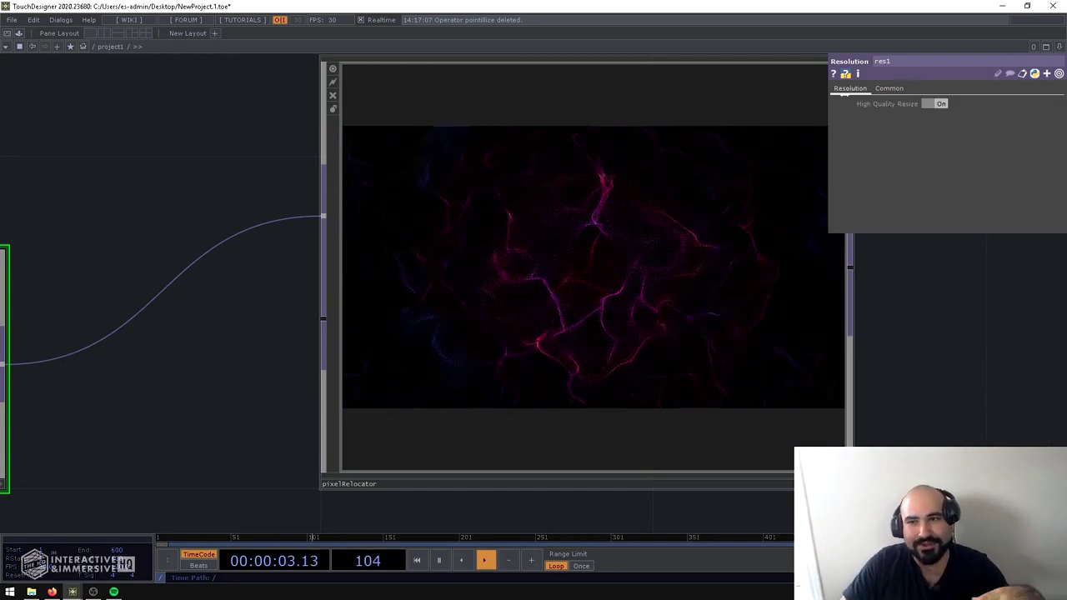
left_click(806, 124)
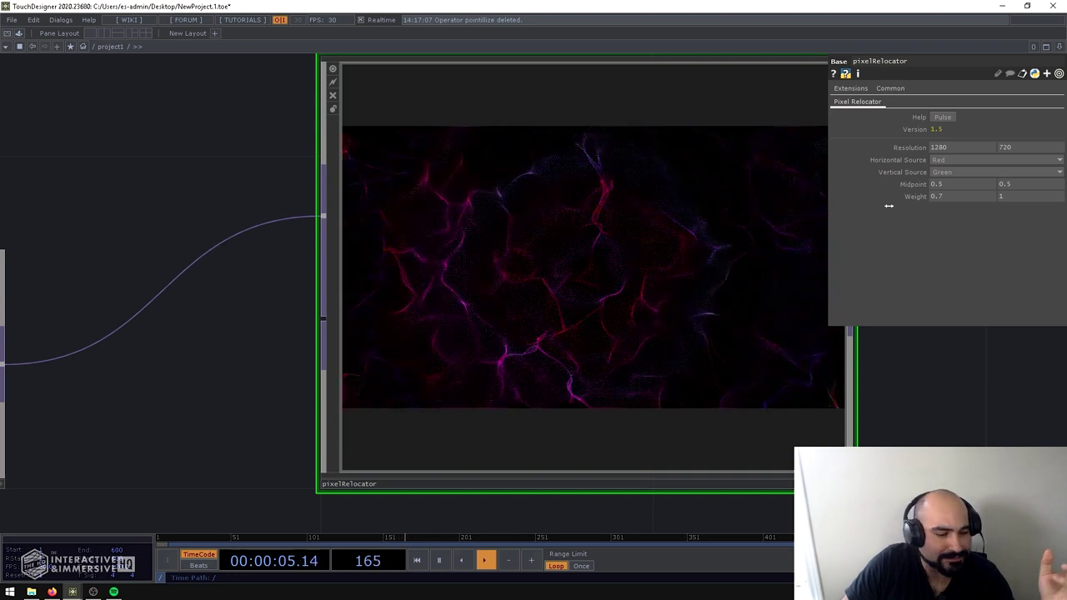
middle_click_drag(937, 196, 834, 196)
middle_click_drag(959, 177, 1015, 180)
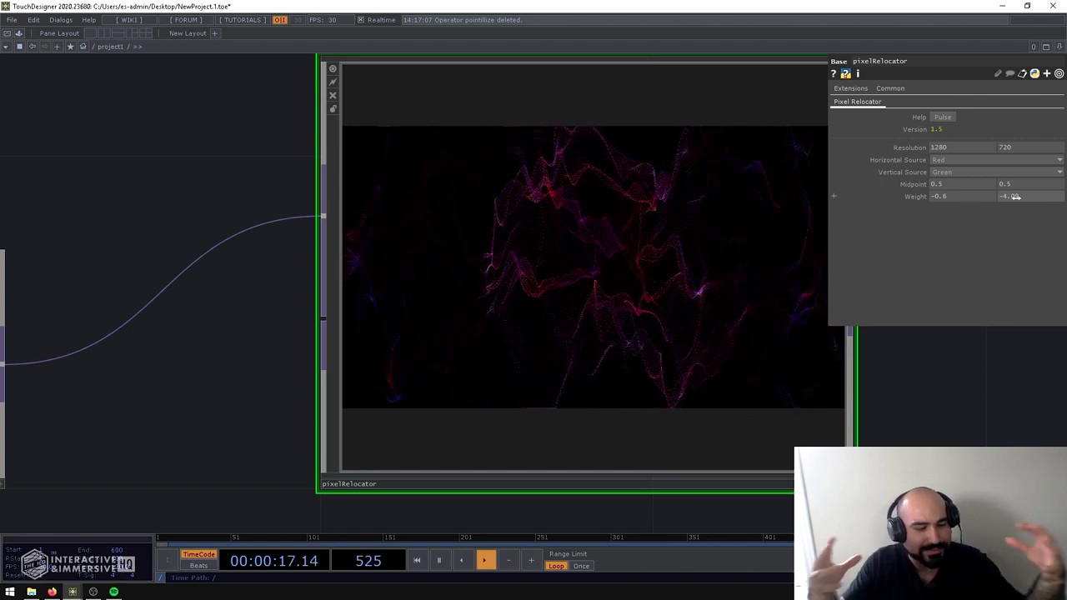
Step: Move pixelRelocator closer to the Resolution TOP, level with the chain, and select the BOKK loop Movie File In TOP
scroll(758, 208, "down", 3)
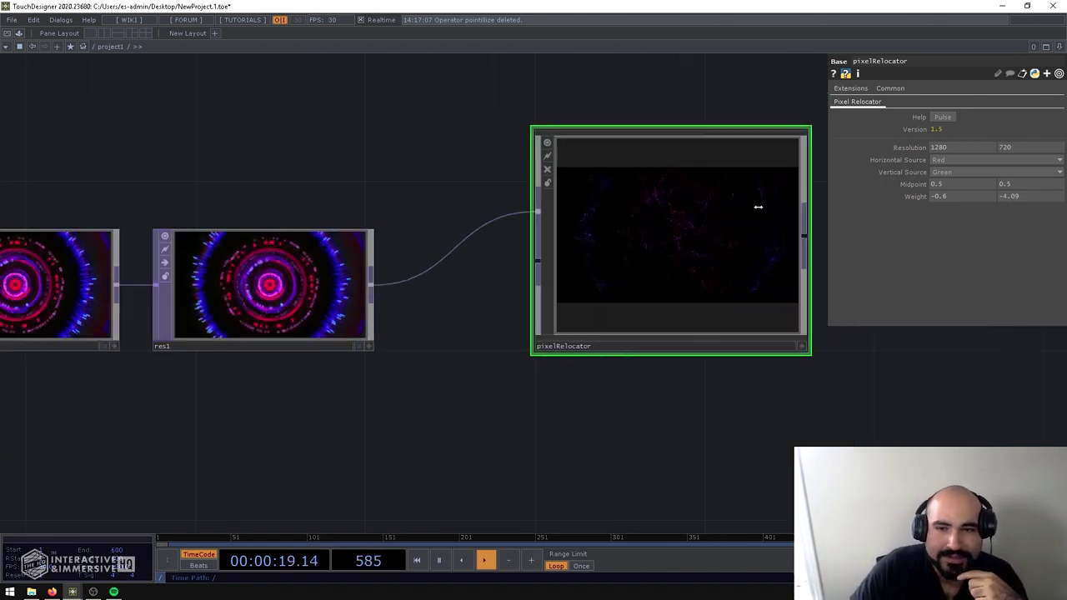
scroll(758, 208, "down", 2)
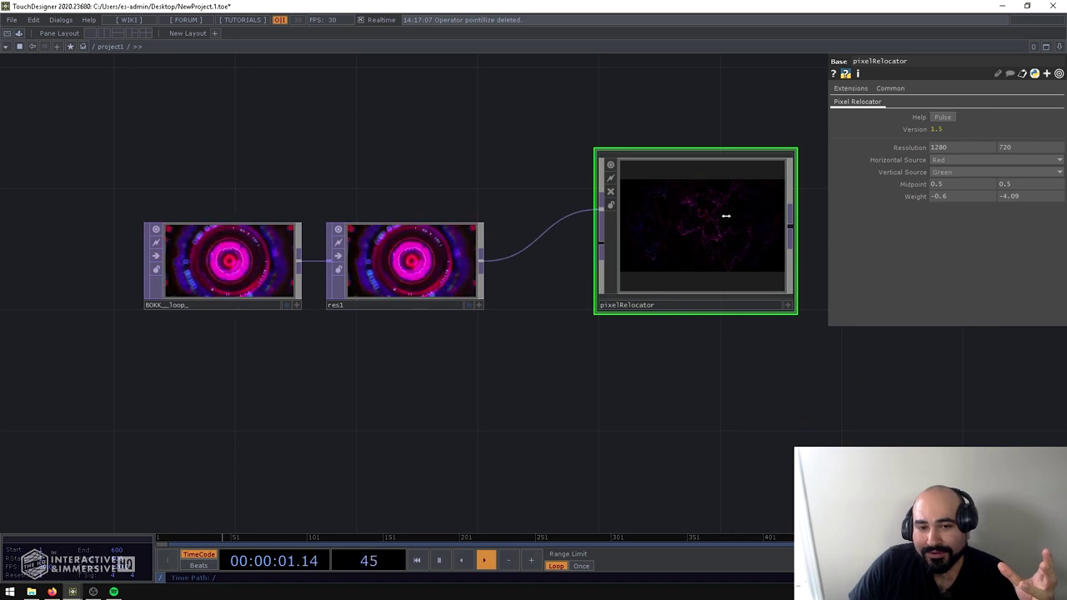
left_click_drag(726, 216, 702, 252)
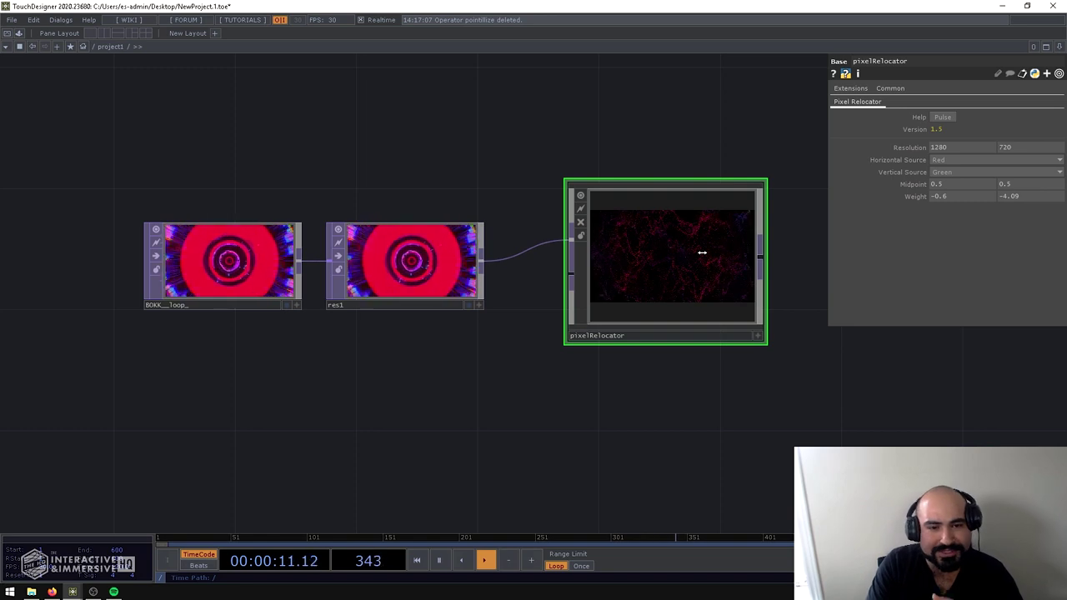
left_click(260, 262)
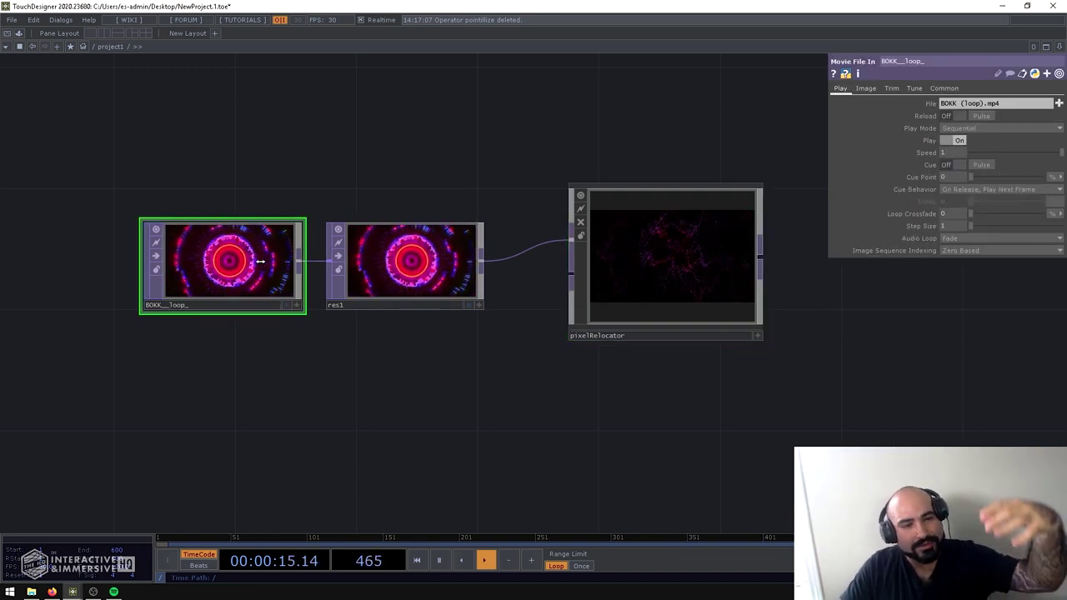